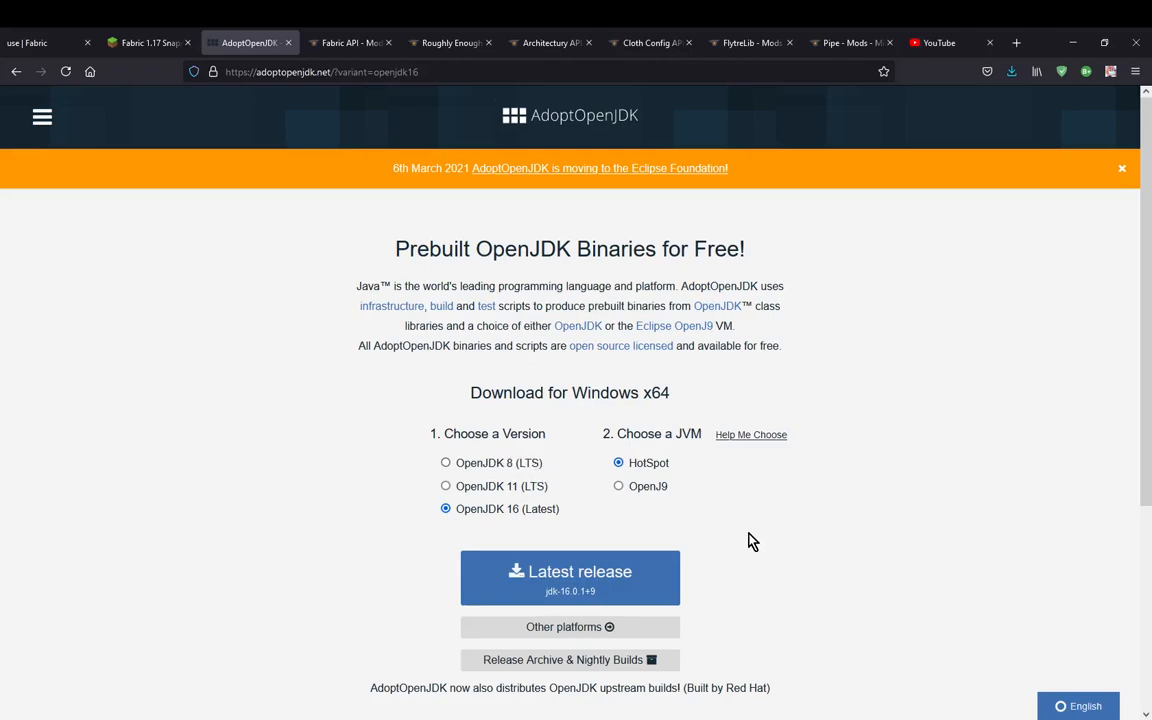
View the Fabric API mod page and its recent files for Minecraft 1.17
left_click(335, 42)
scroll(920, 590, "down", 2)
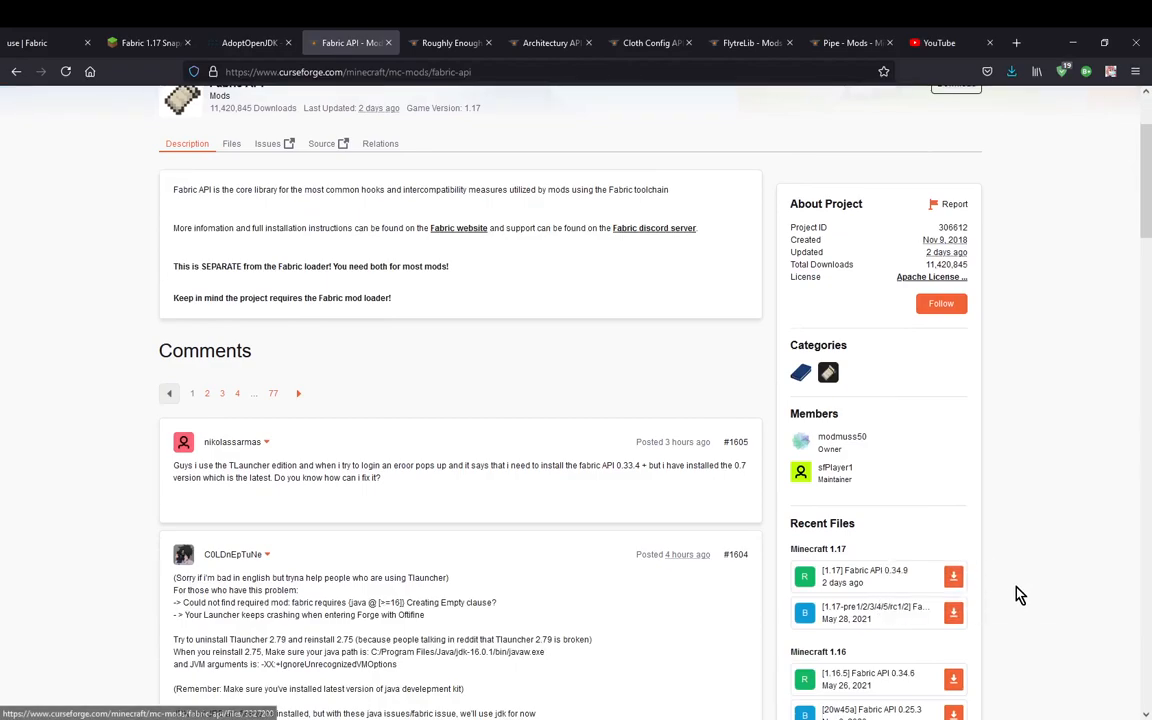
scroll(970, 570, "up", 3)
Try to download the latest OpenJDK 16 HotSpot release for Windows x64 from AdoptOpenJDK
left_click(248, 42)
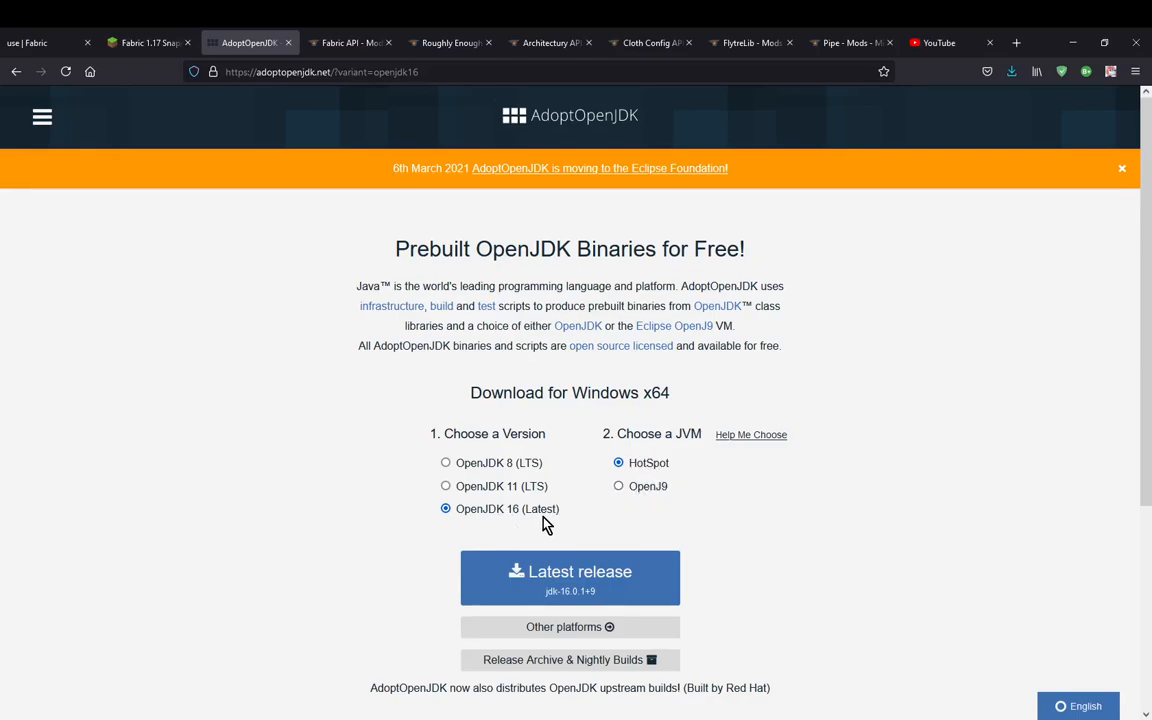
left_click(574, 590)
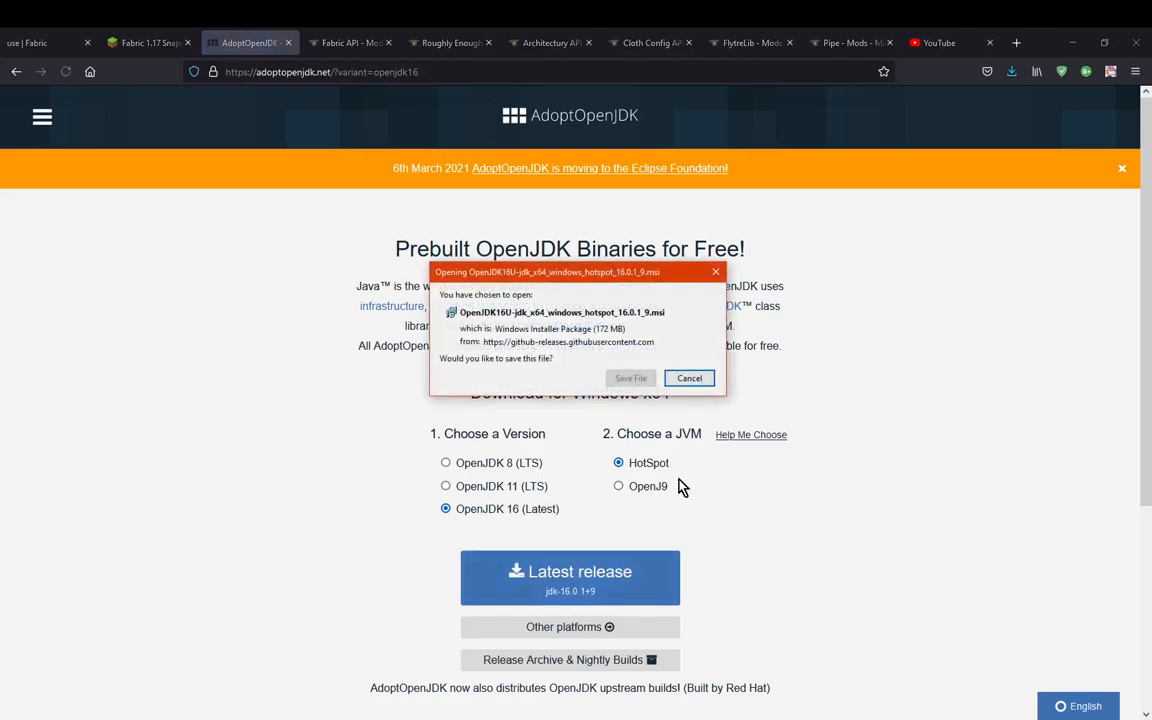
left_click(676, 382)
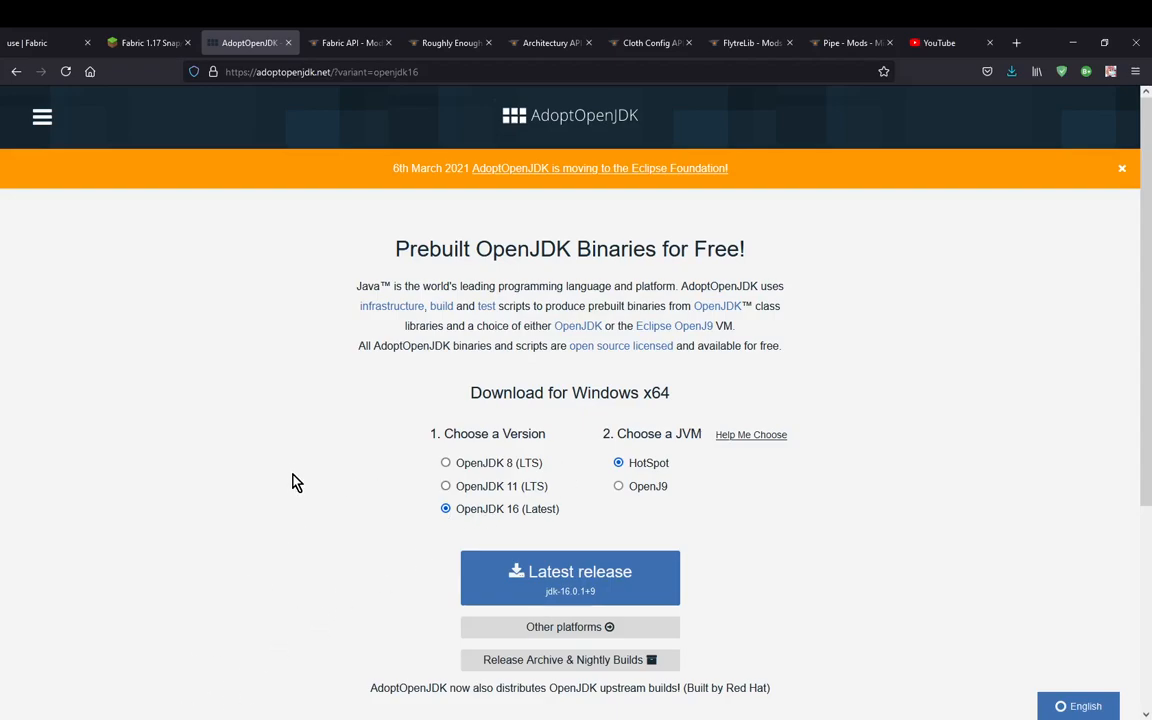
Download the universal JAR of Fabric installer 0.7.3 from the Fabric site and highlight the note about the Windows EXE
left_click(24, 40)
left_click(471, 318)
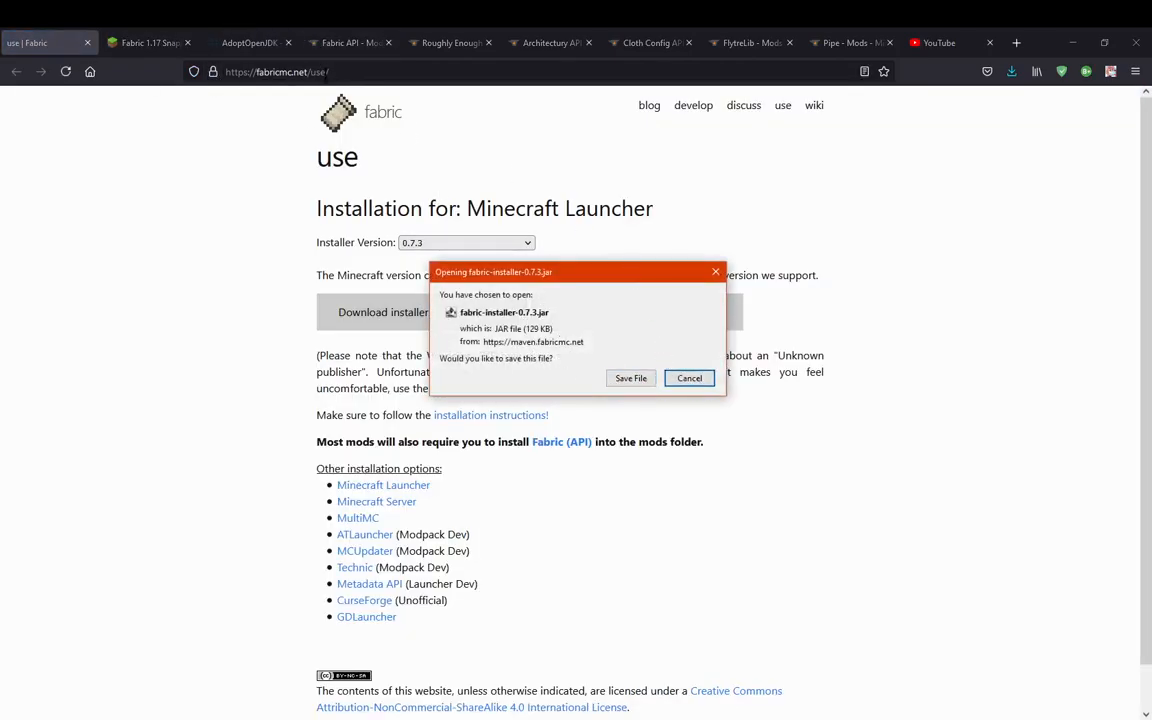
left_click(246, 46)
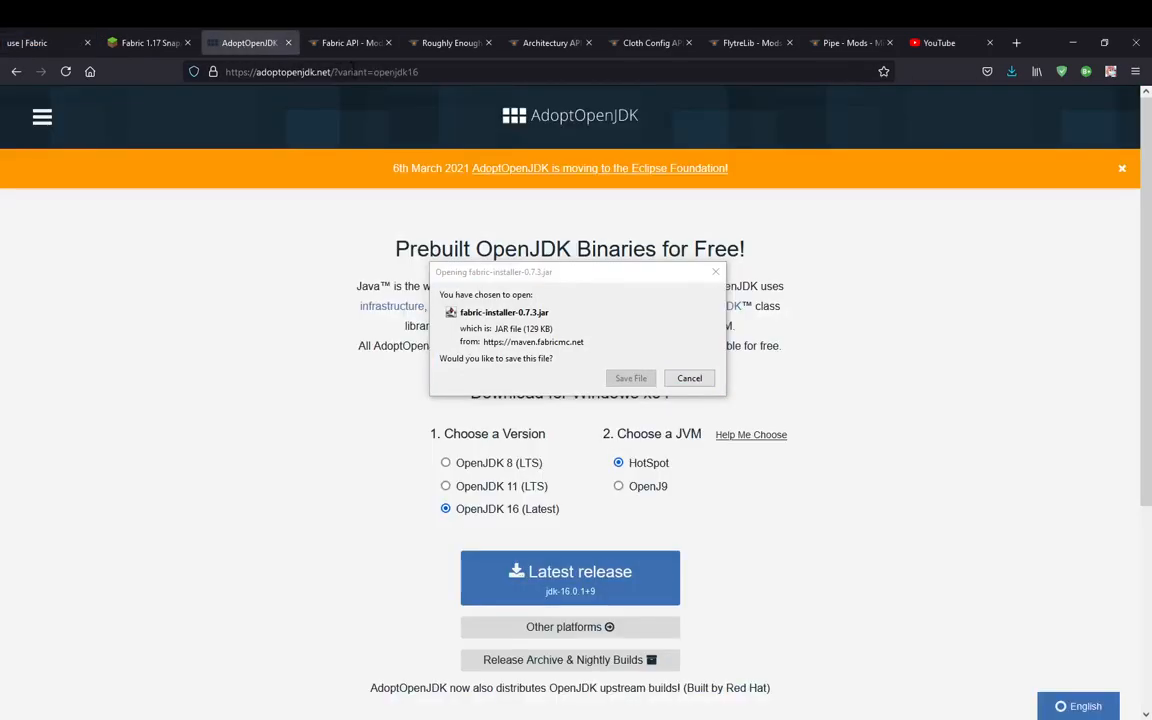
left_click(30, 43)
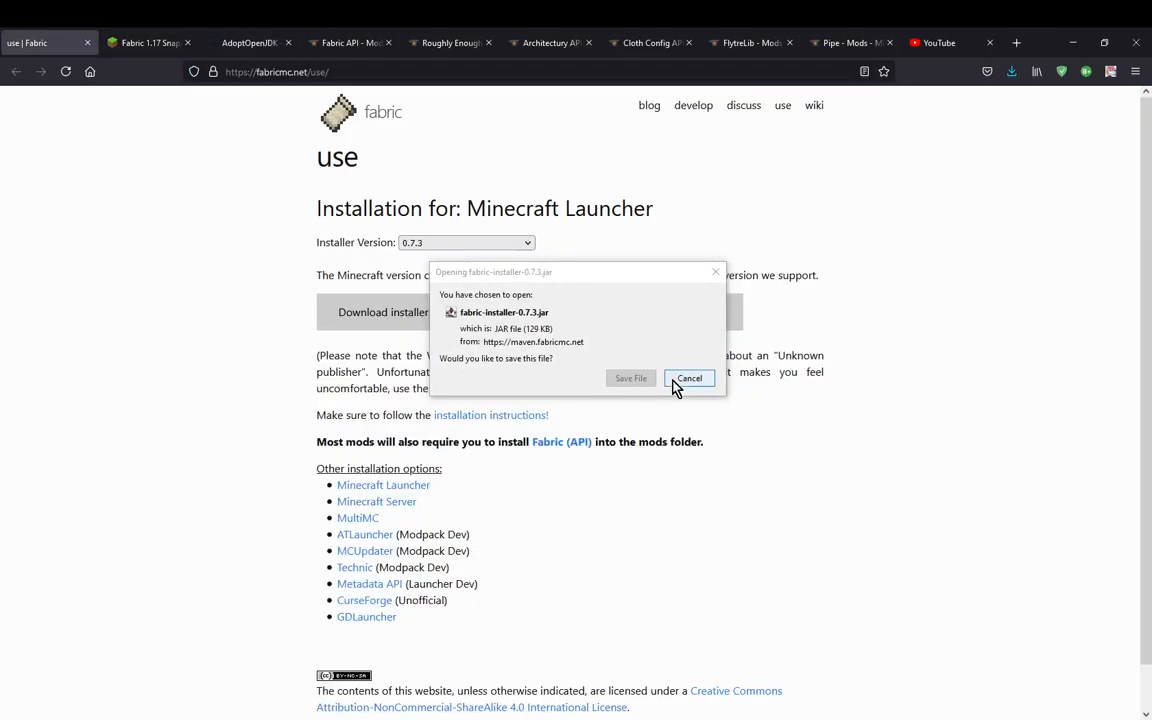
left_click(639, 381)
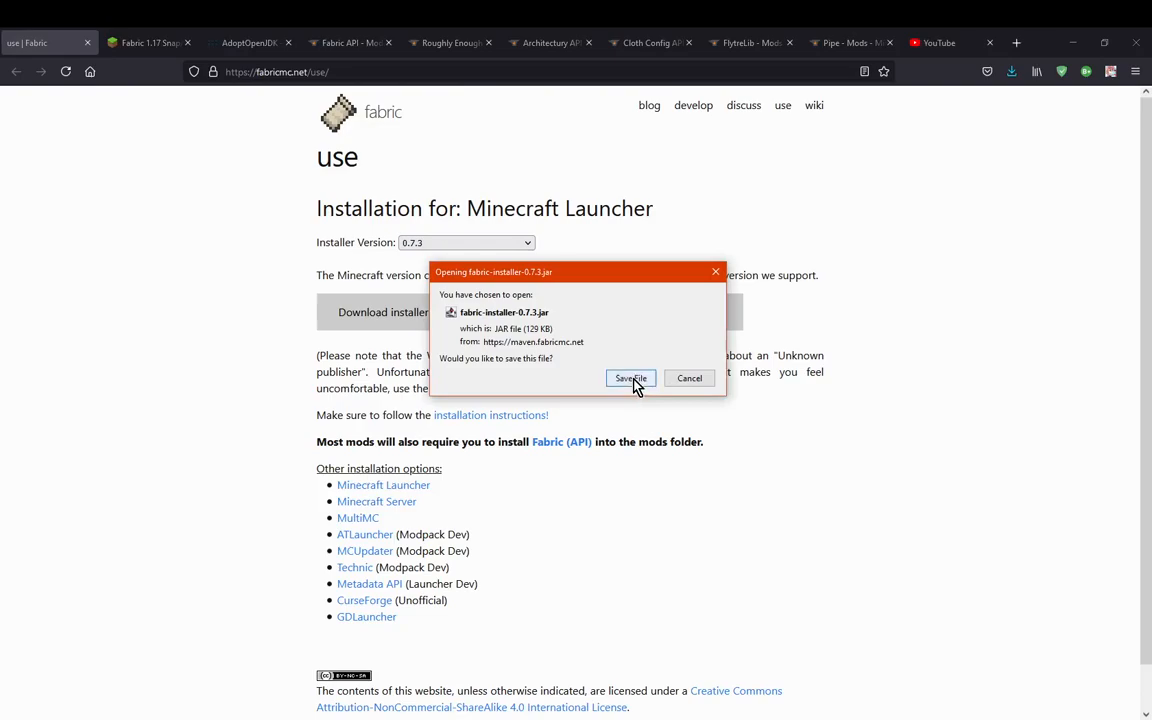
left_click(633, 381)
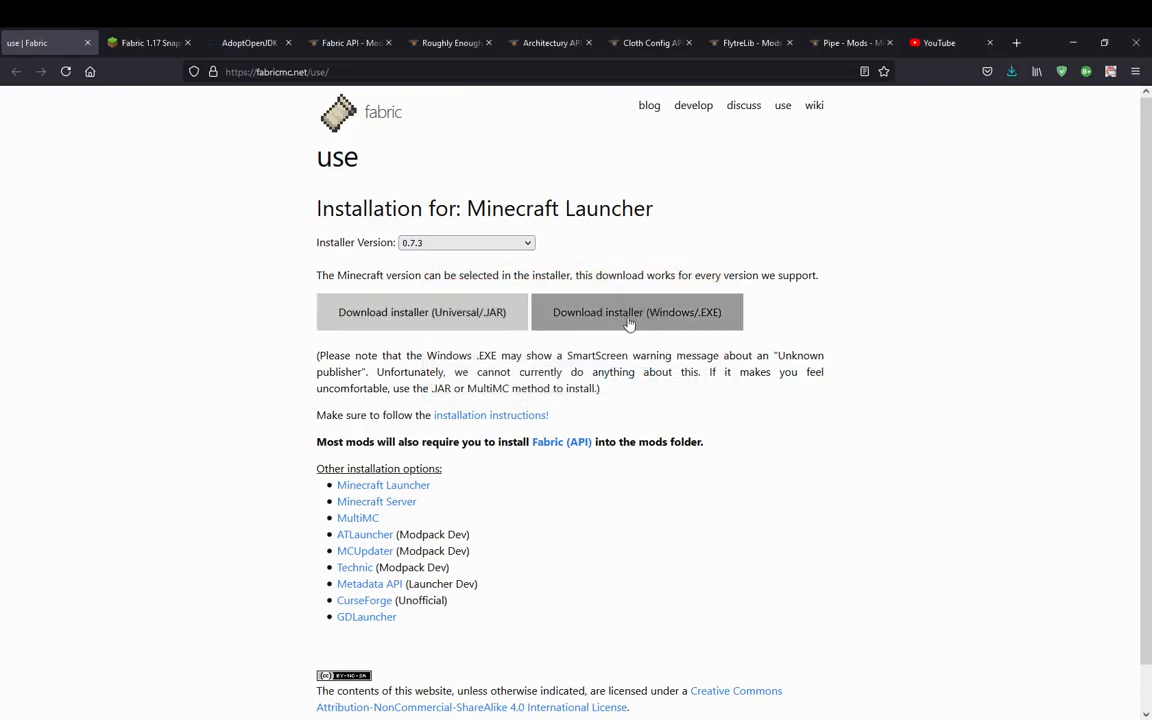
left_click_drag(630, 396, 283, 360)
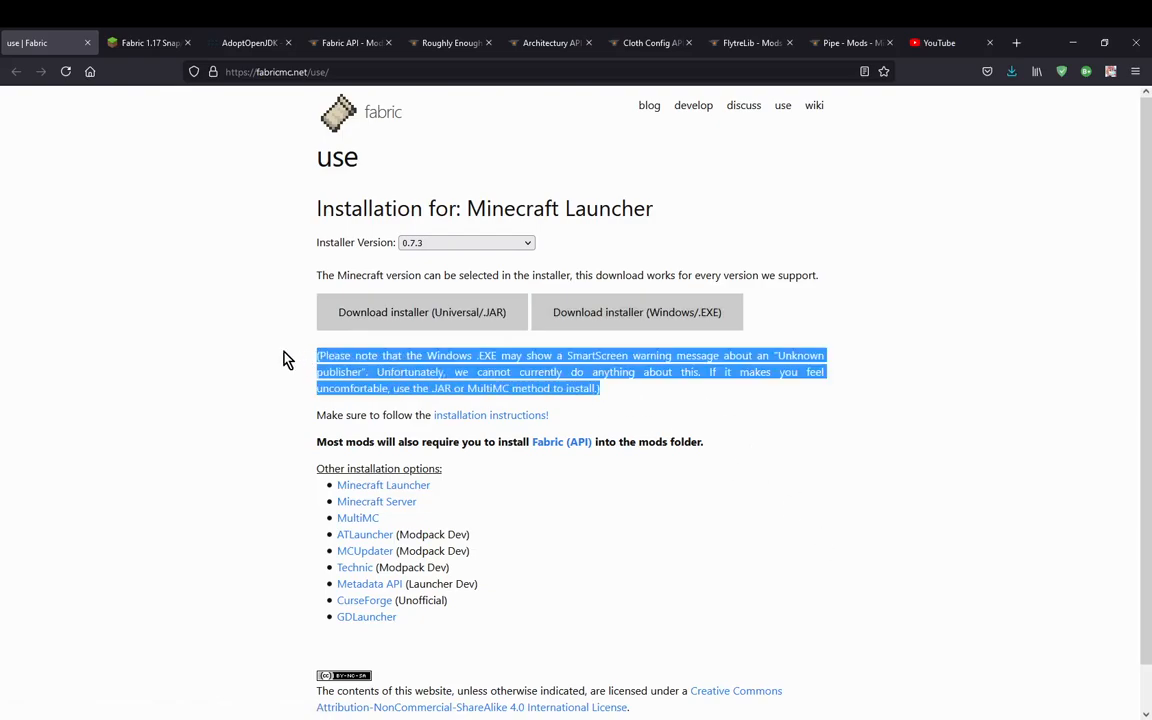
left_click(834, 463)
Switch to the Downloads folder in File Explorer and run fabric-installer-0.7.3.jar
left_click(184, 719)
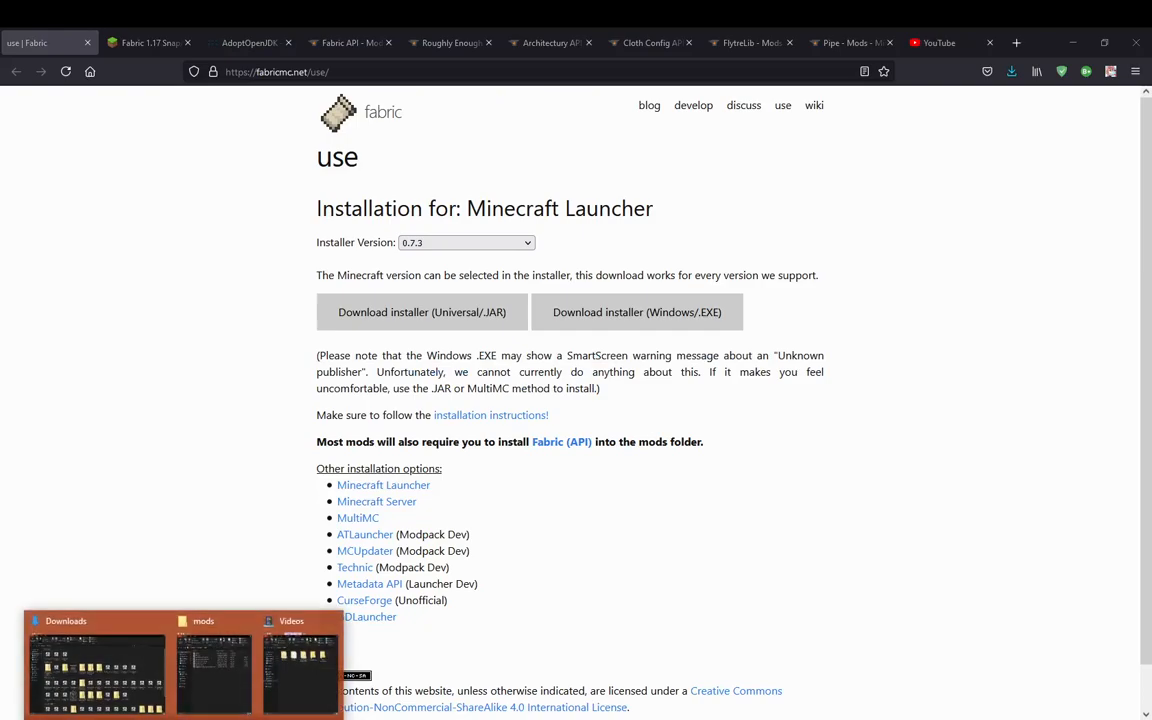
left_click(100, 668)
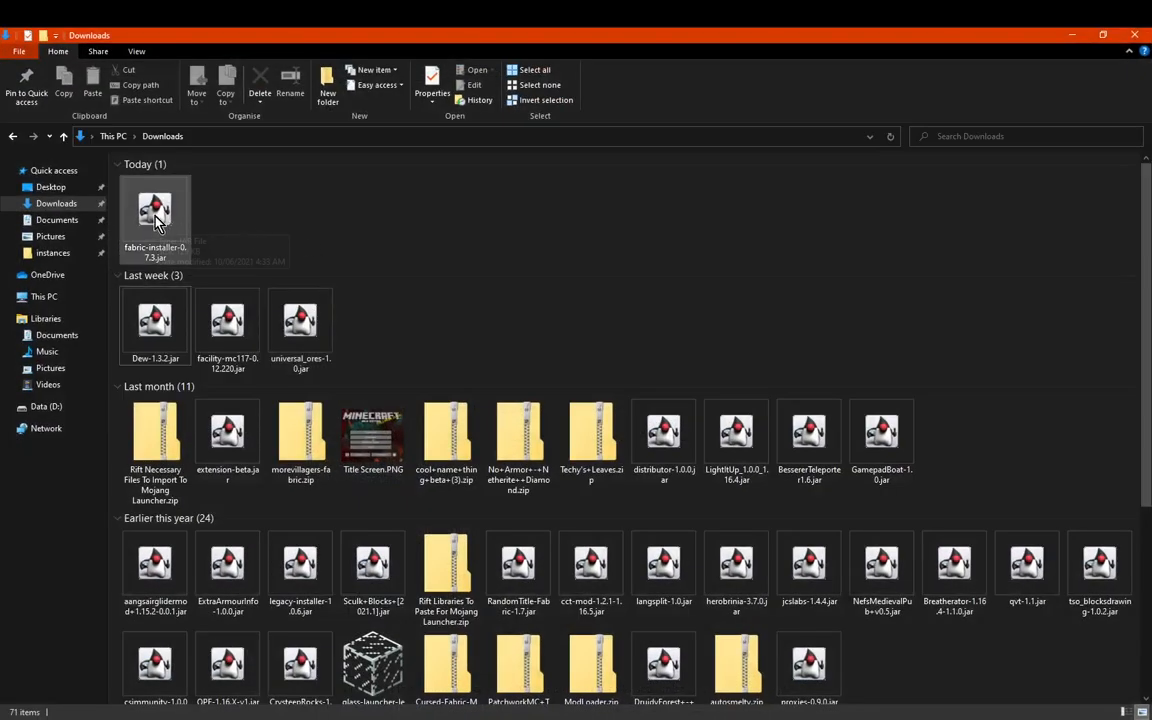
left_click(157, 222)
left_click(342, 243)
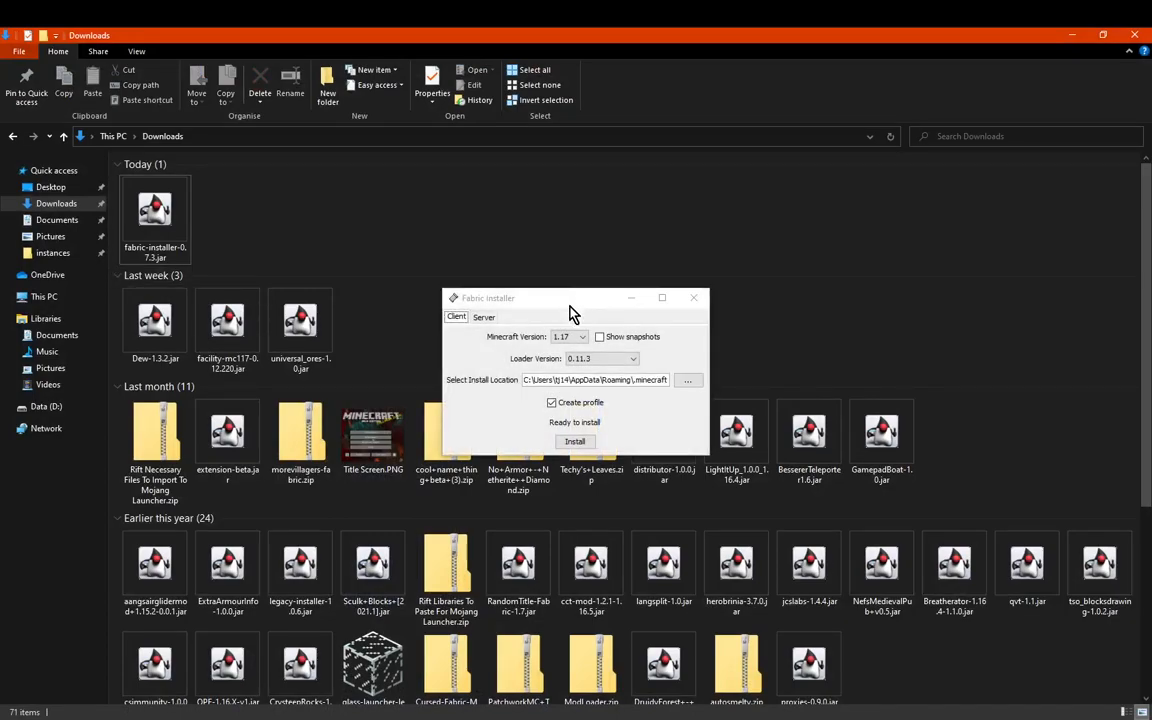
Show snapshots in the Fabric installer and look through the available Minecraft and loader versions
left_click(583, 339)
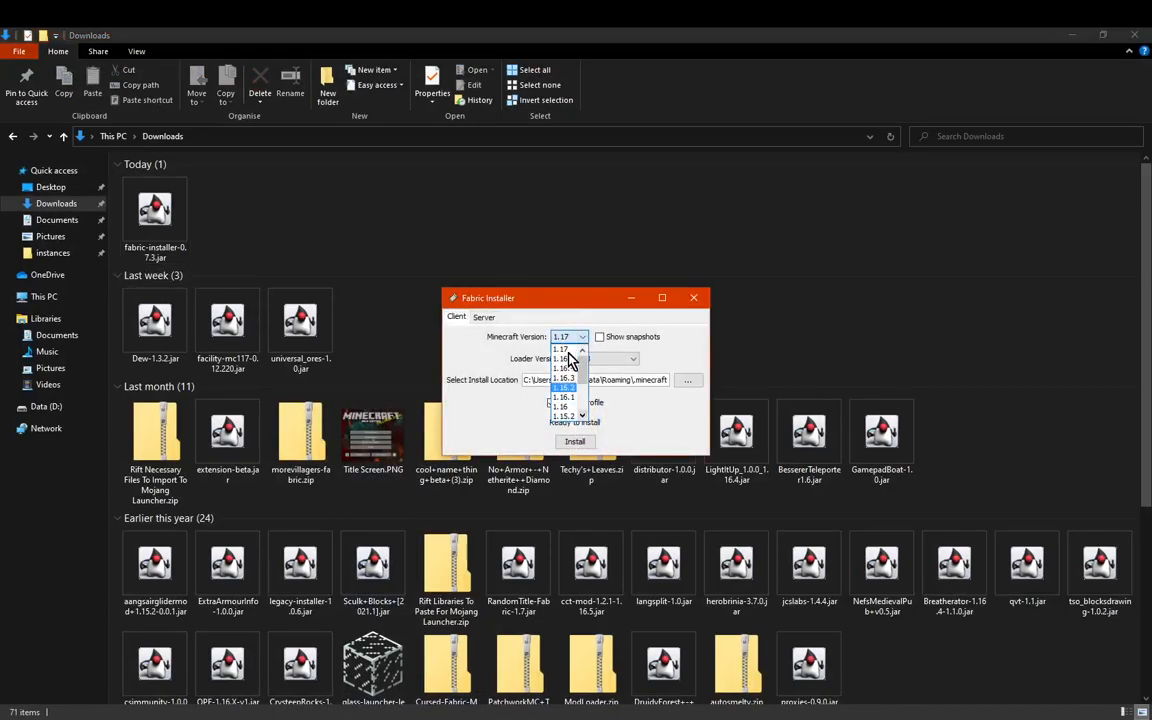
left_click(583, 339)
left_click(600, 337)
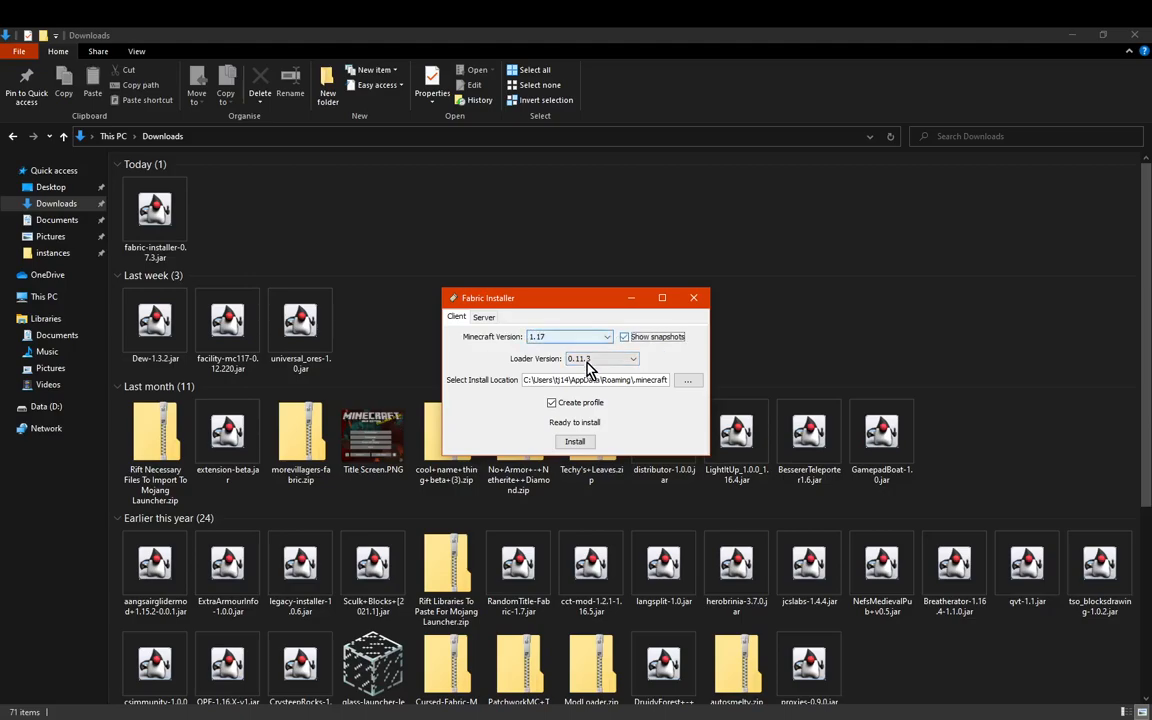
left_click(572, 339)
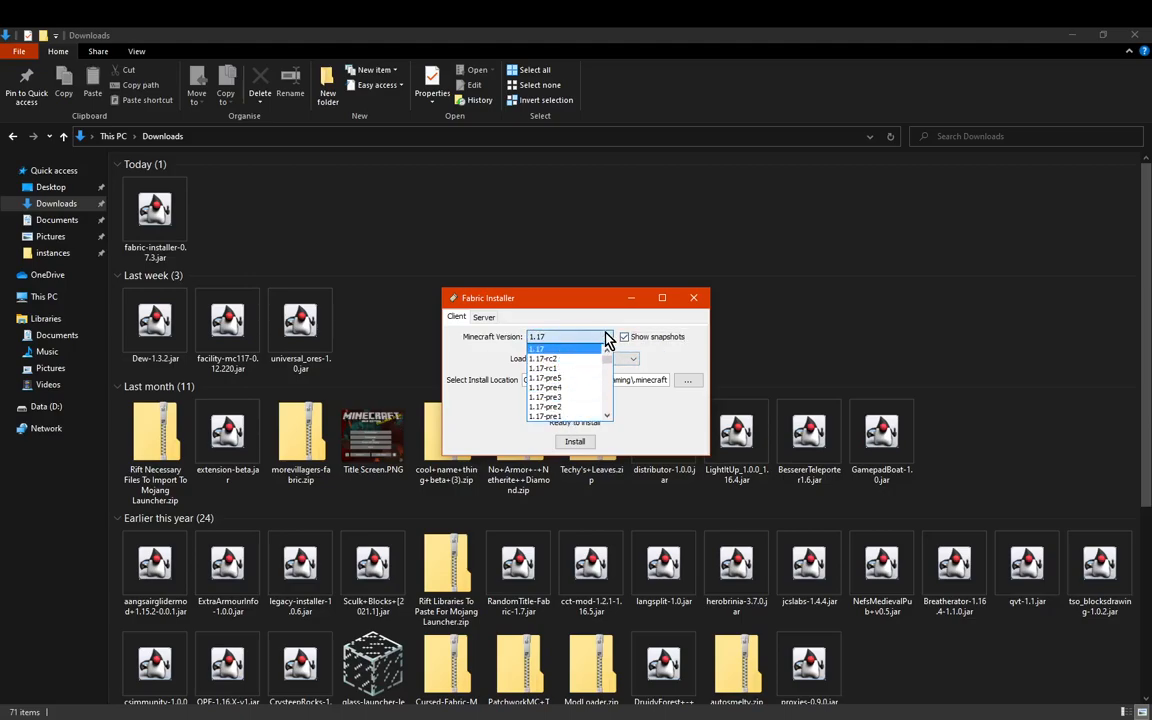
left_click(606, 336)
left_click(620, 360)
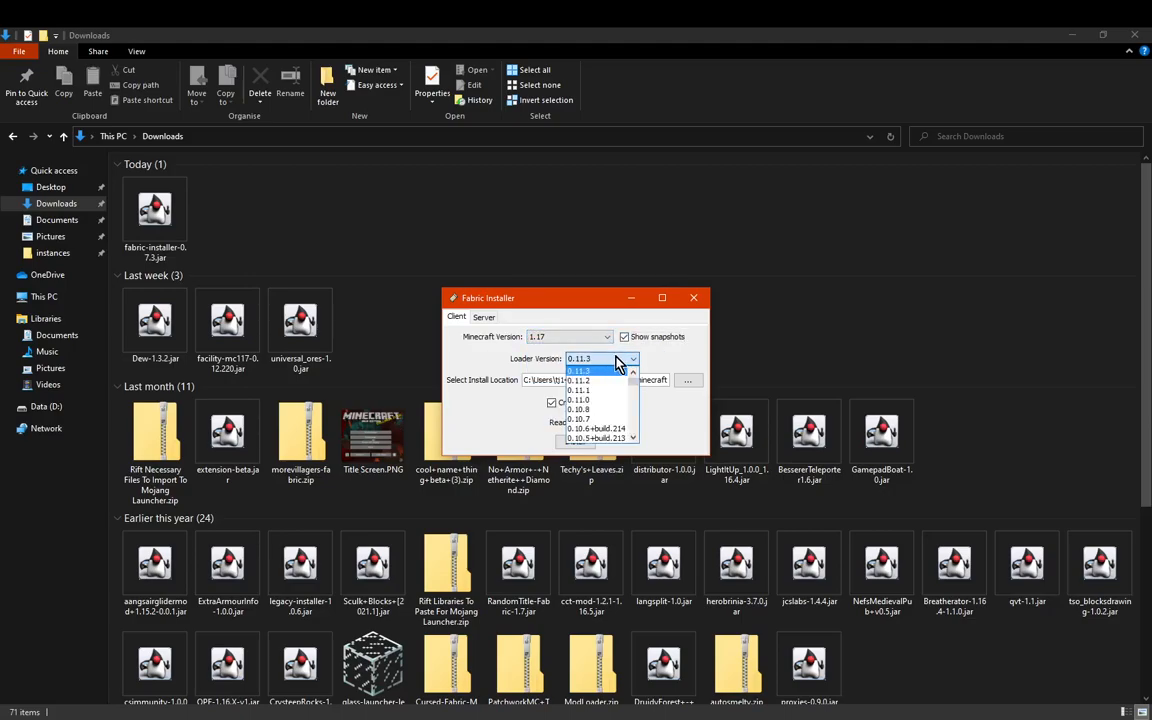
left_click(614, 362)
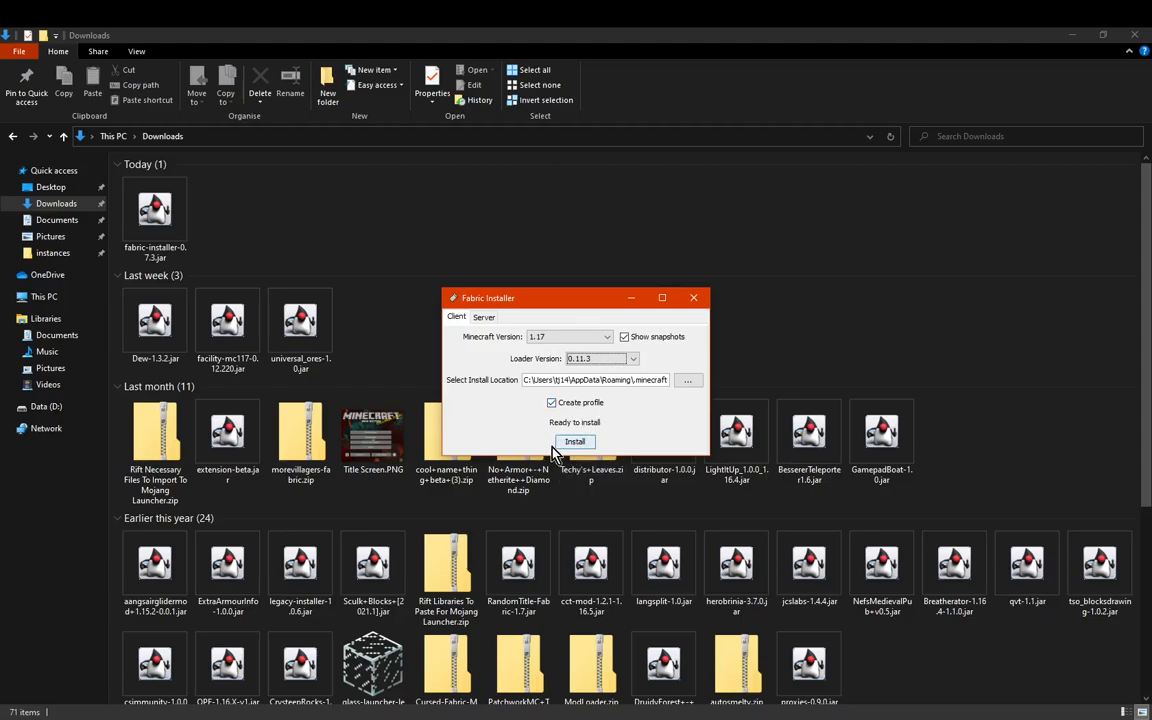
Close the Fabric installer and delete fabric-installer-0.7.3.jar from the Downloads folder
left_click(695, 299)
left_click(154, 240)
key("Delete")
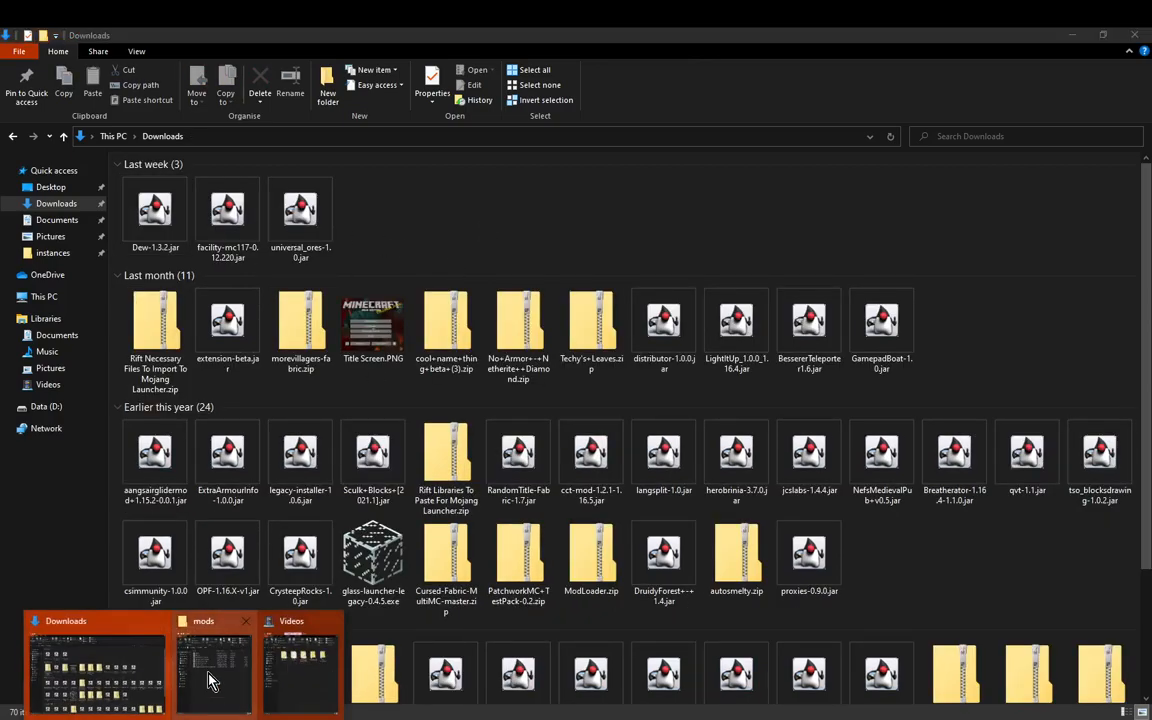
Check the .minecraft versions folder for the Fabric loader folder for 1.17, and close that window
left_click(216, 700)
left_click(427, 189)
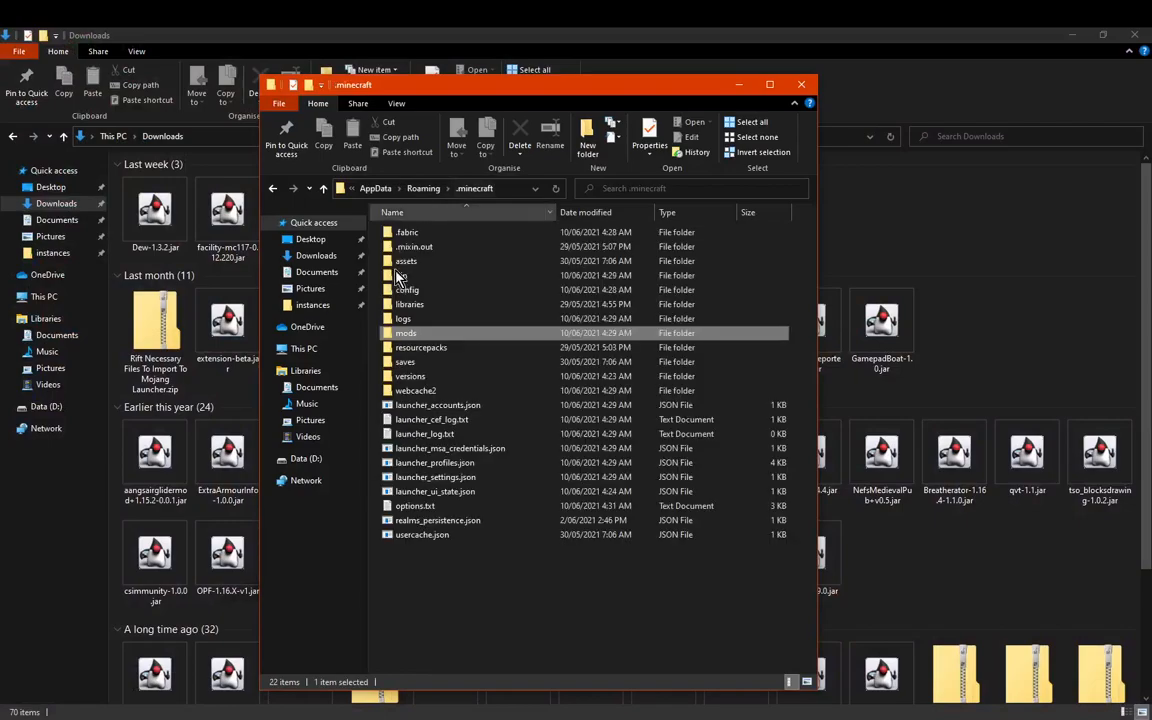
double_click(424, 366)
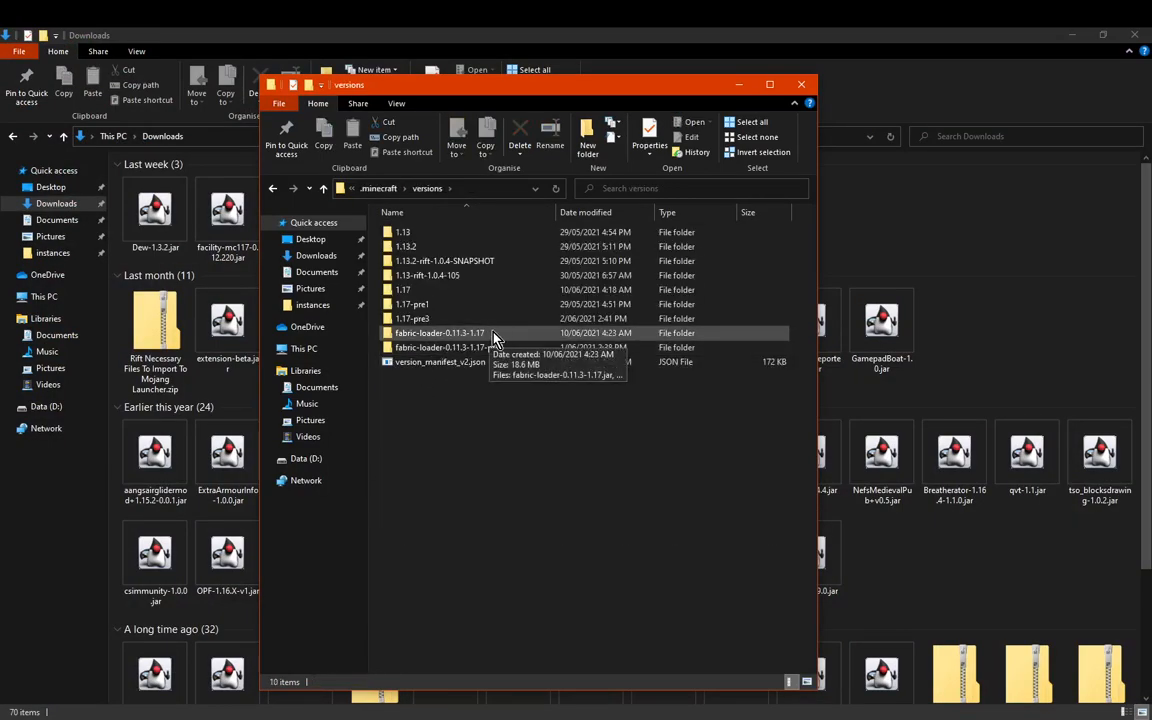
left_click(380, 189)
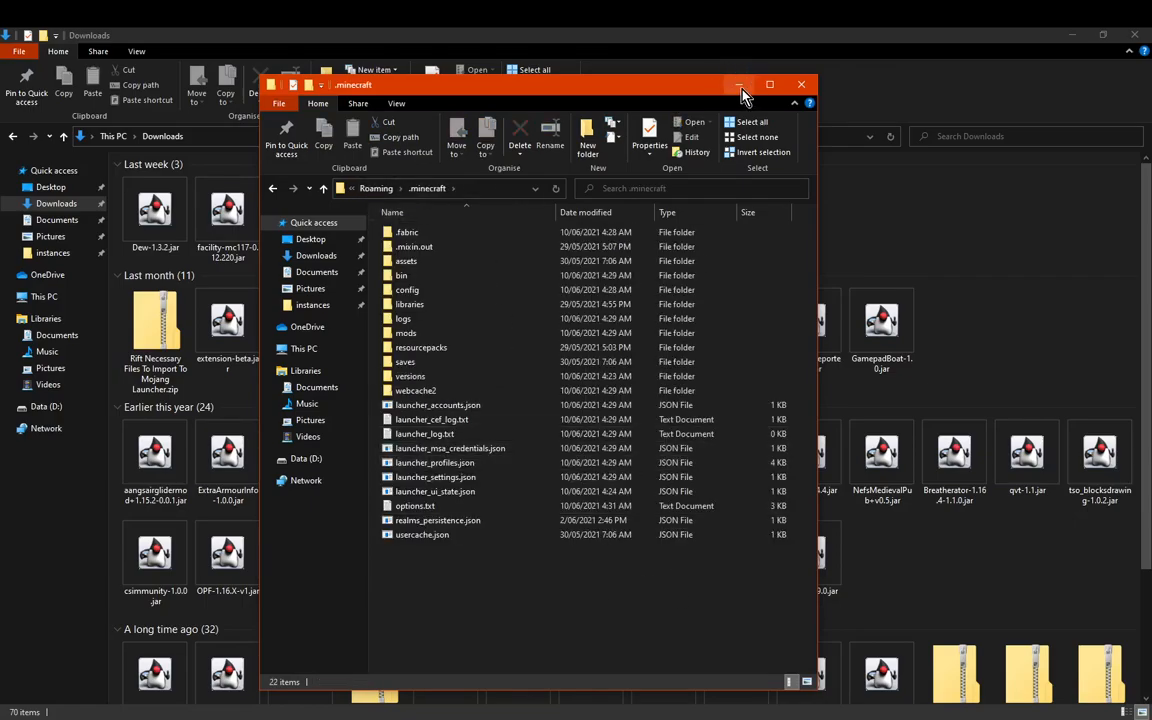
left_click(801, 84)
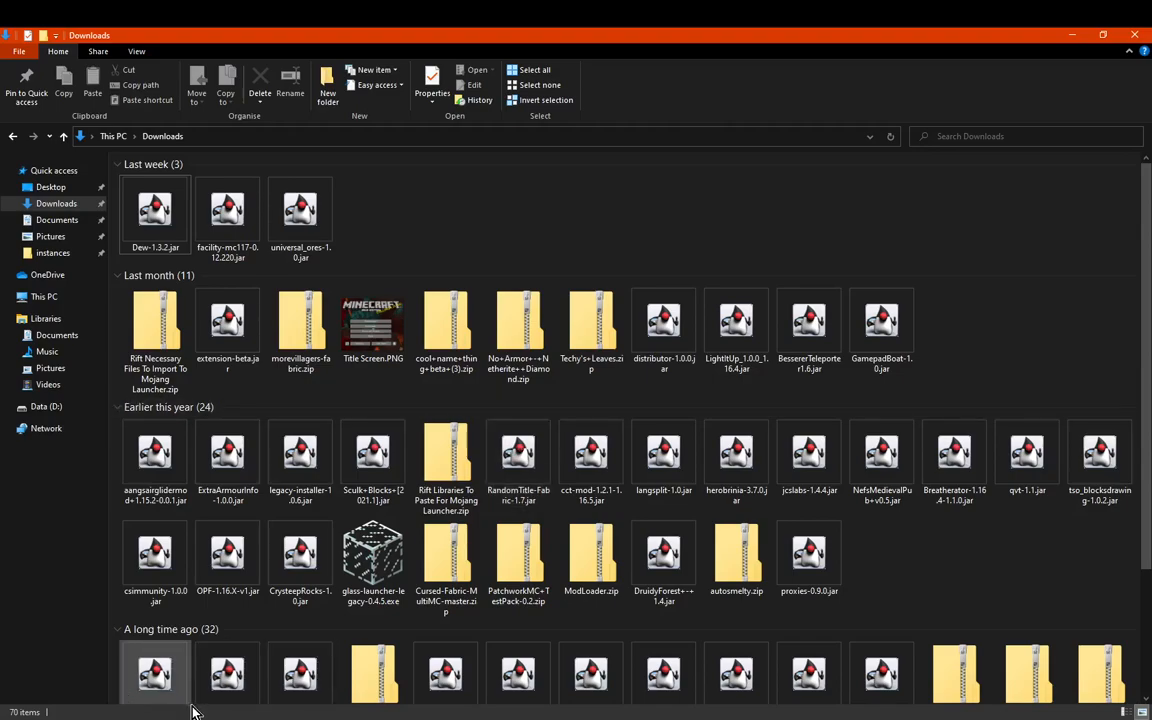
Switch back to the browser and review the AdoptOpenJDK and Fabric API download pages
key("alt+Tab")
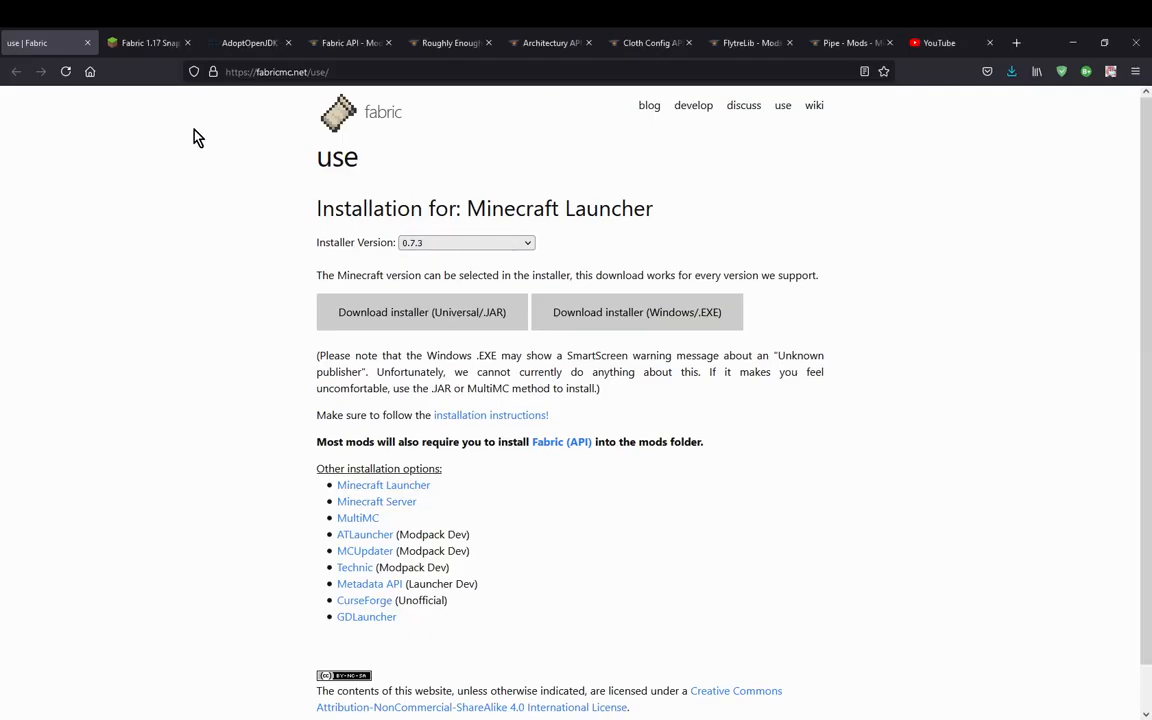
left_click(230, 40)
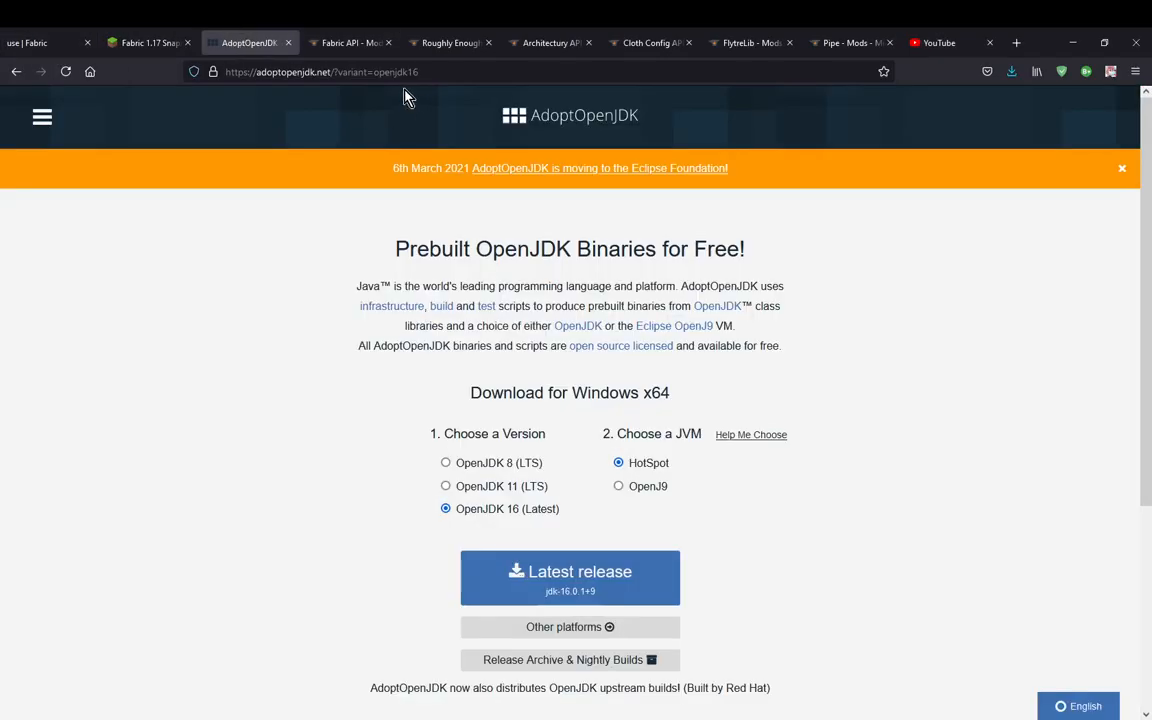
left_click(340, 42)
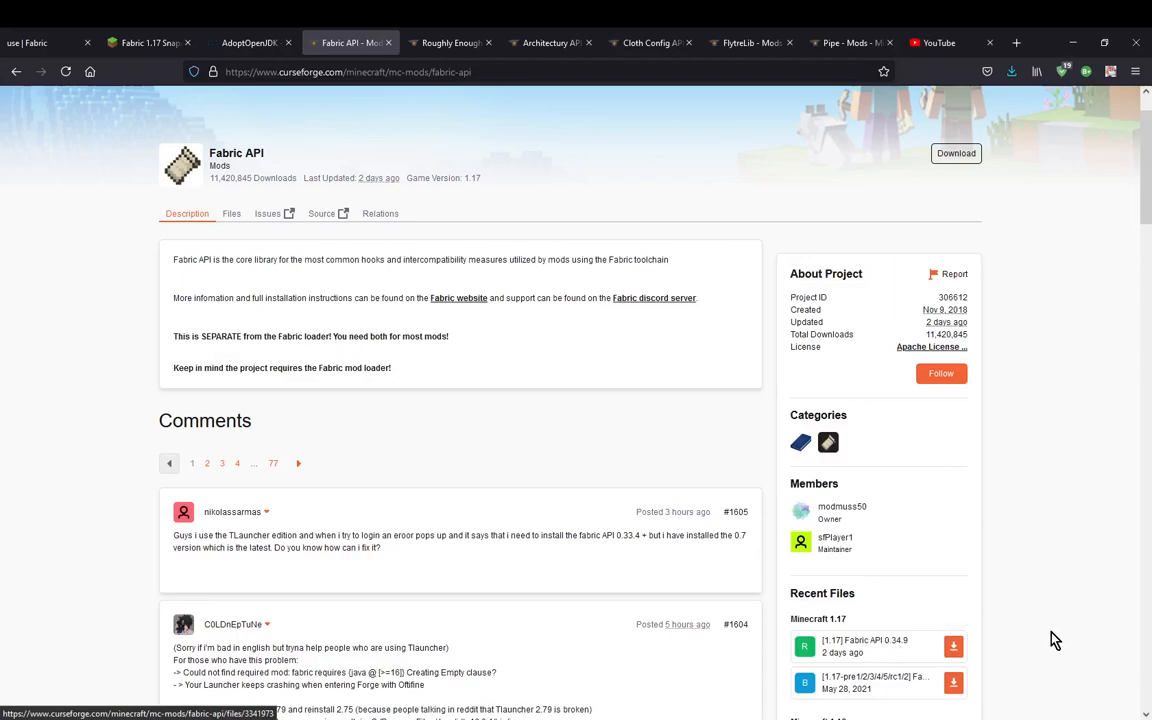
scroll(1055, 640, "up", 1)
Examine the Roughly Enough Items 1.17 file page for its required dependencies, including the Architectury API and Cloth Config API pages
left_click(445, 42)
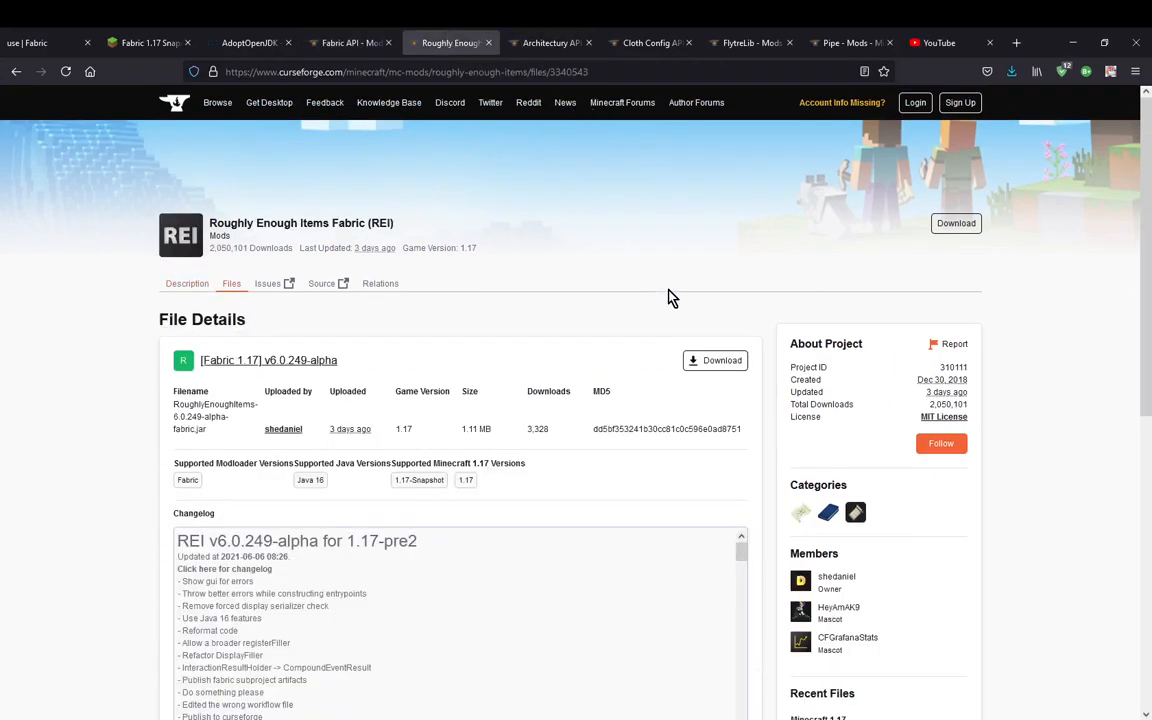
scroll(665, 280, "down", 2)
scroll(650, 405, "down", 1)
scroll(105, 540, "down", 1)
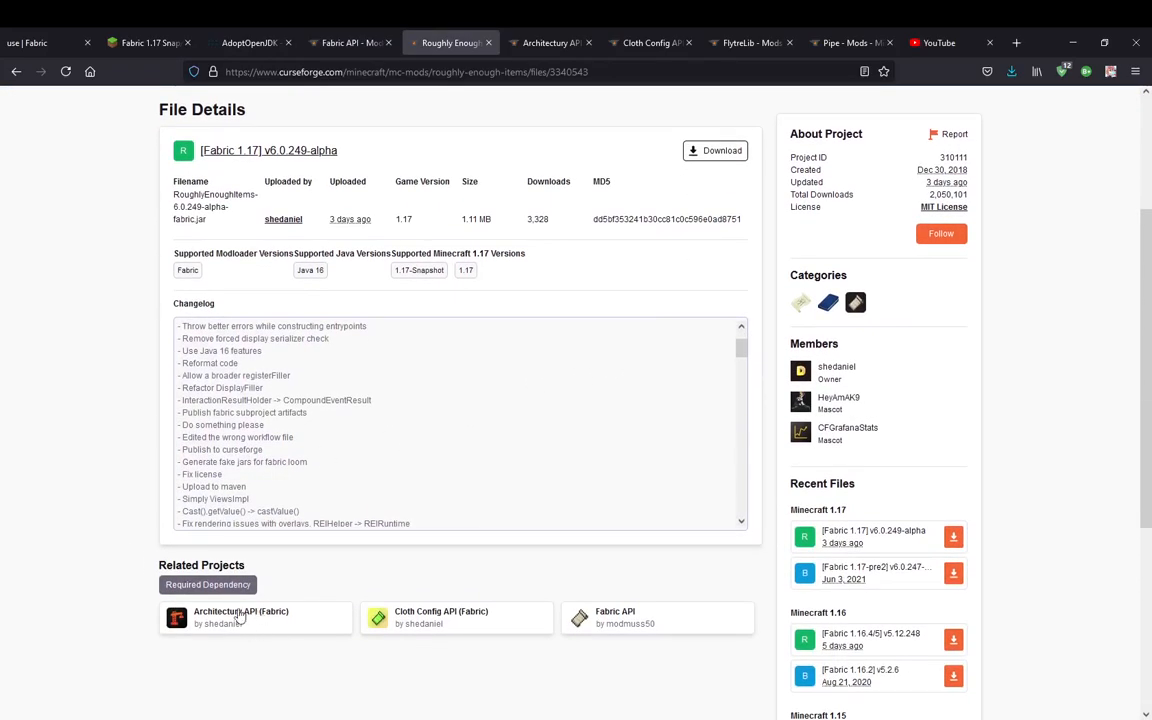
left_click(536, 38)
left_click(628, 40)
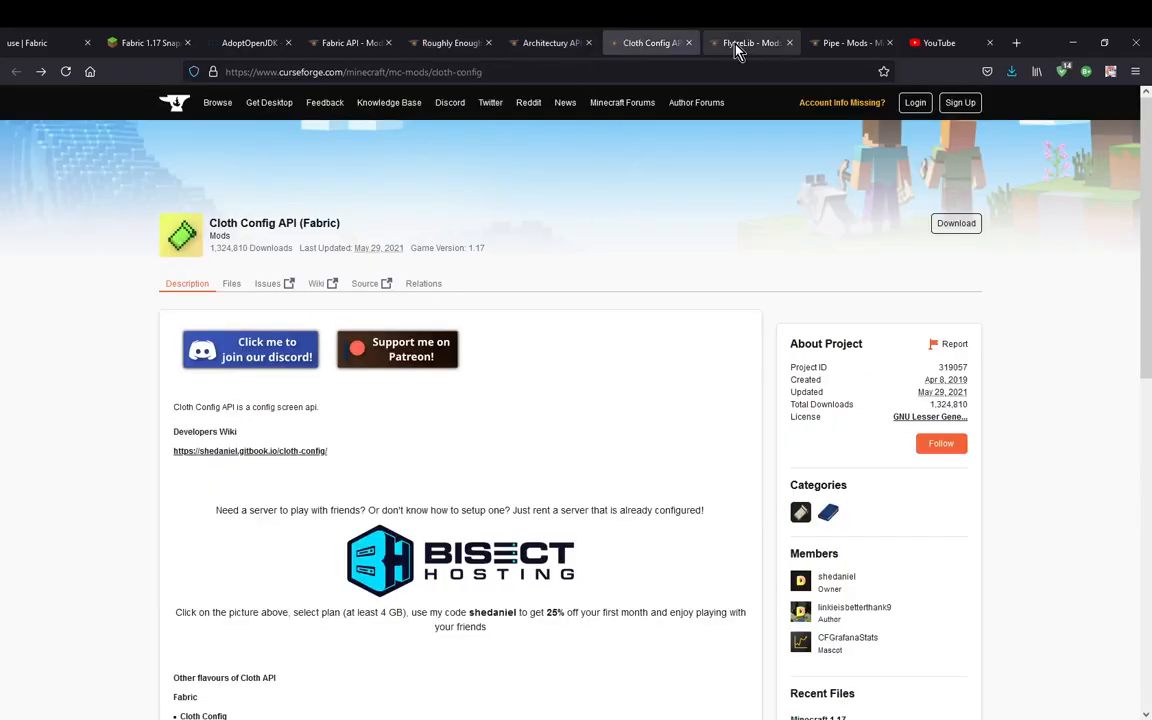
left_click(440, 42)
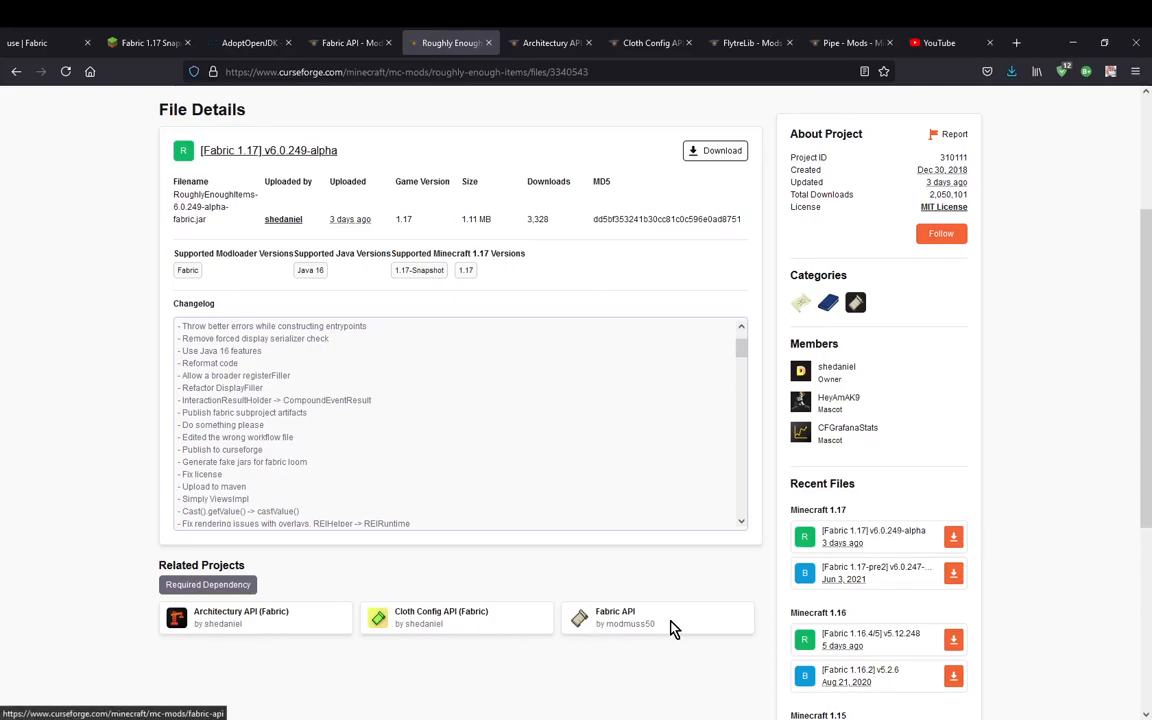
scroll(21, 550, "up", 4)
scroll(590, 500, "up", 3)
Examine the Pipe mod's pipe-1.17-1.3.1.jar file details and required dependencies, and return to the mod's description
left_click(728, 42)
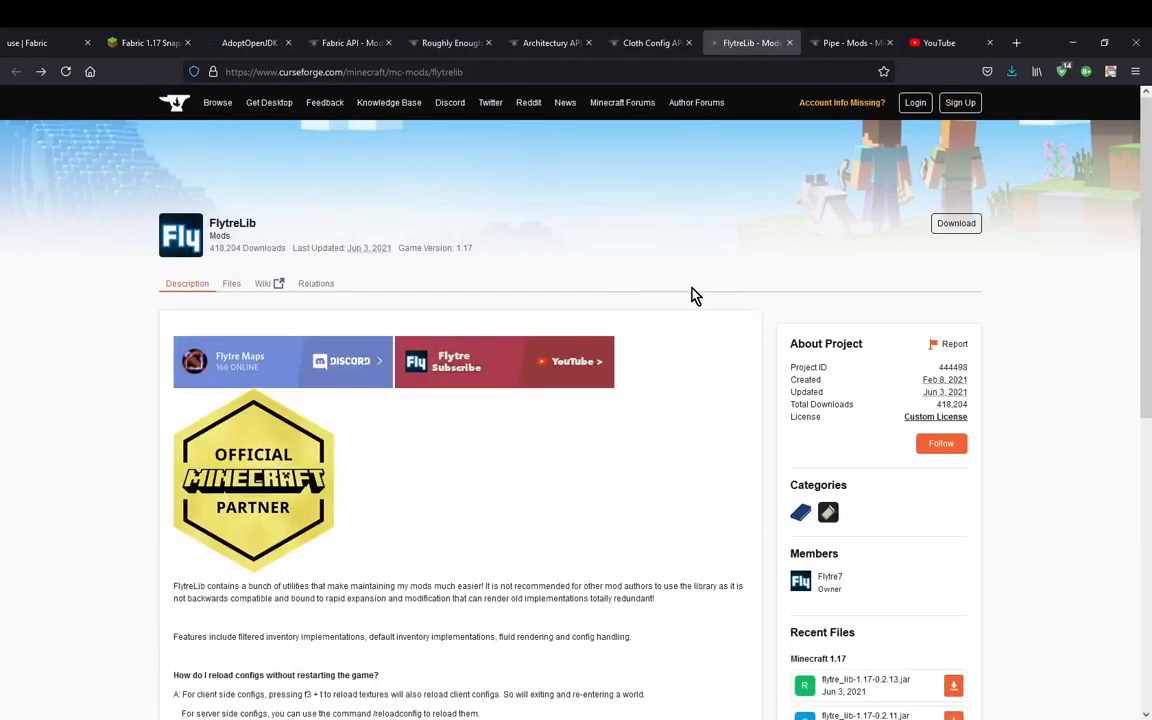
left_click(853, 42)
scroll(1060, 473, "down", 3)
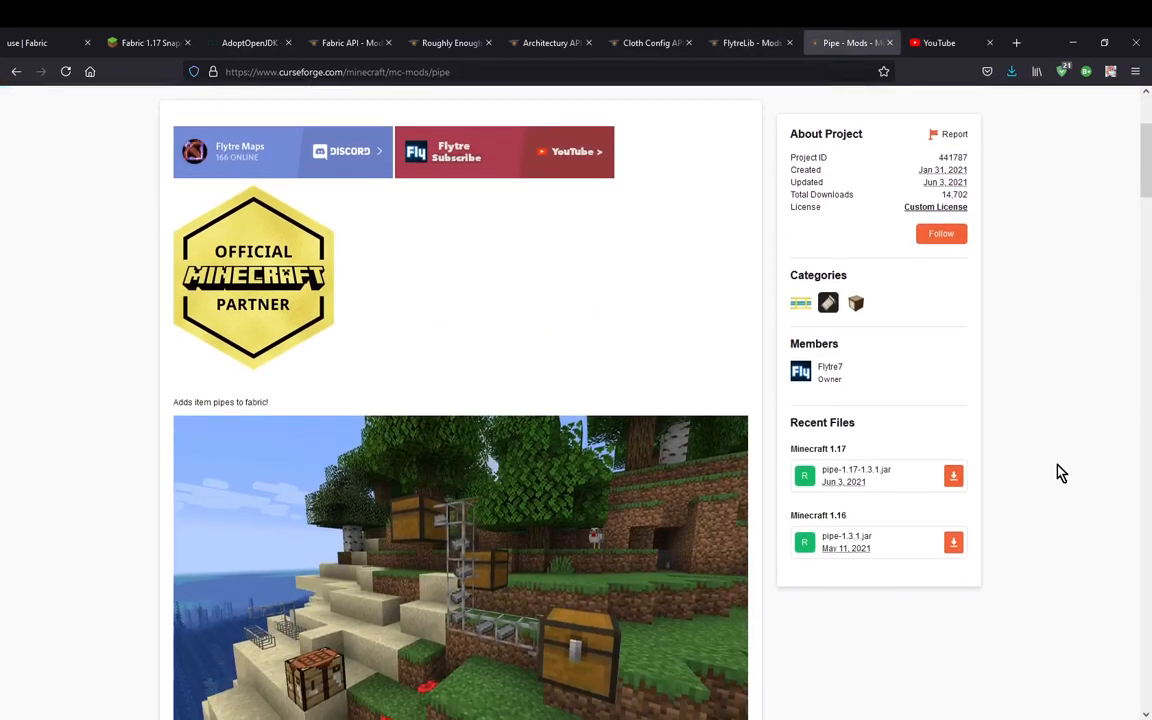
left_click(735, 42)
left_click(825, 42)
left_click(866, 471)
scroll(640, 502, "up", 3)
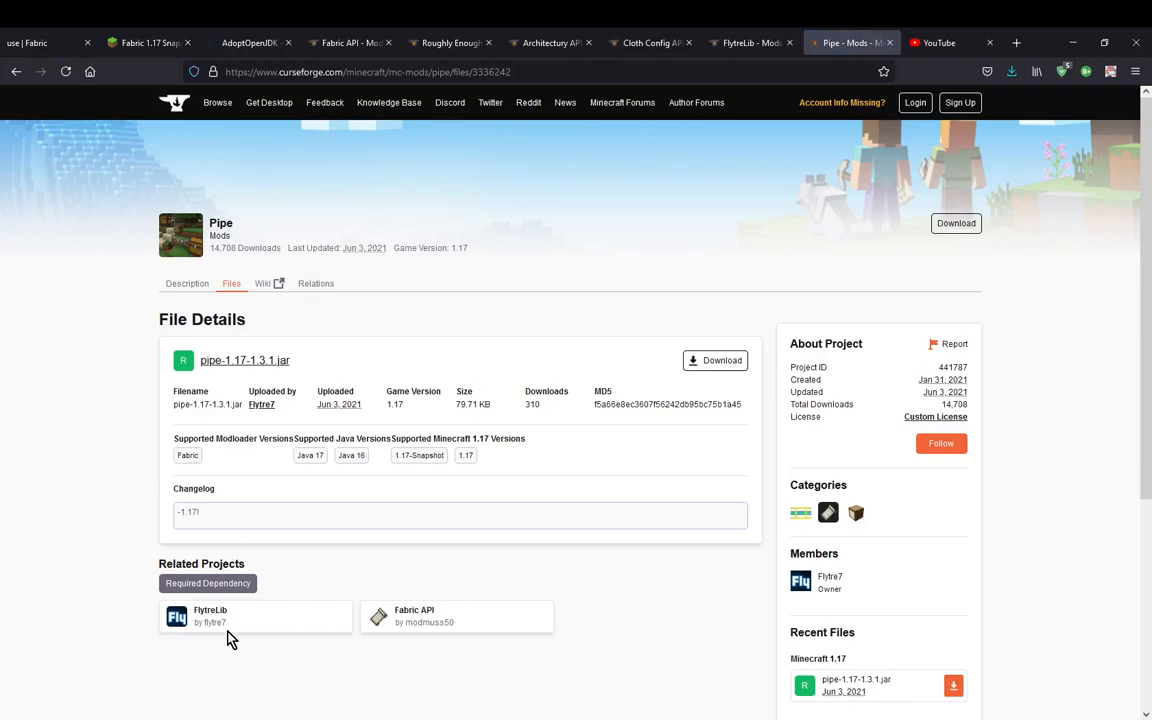
left_click(186, 284)
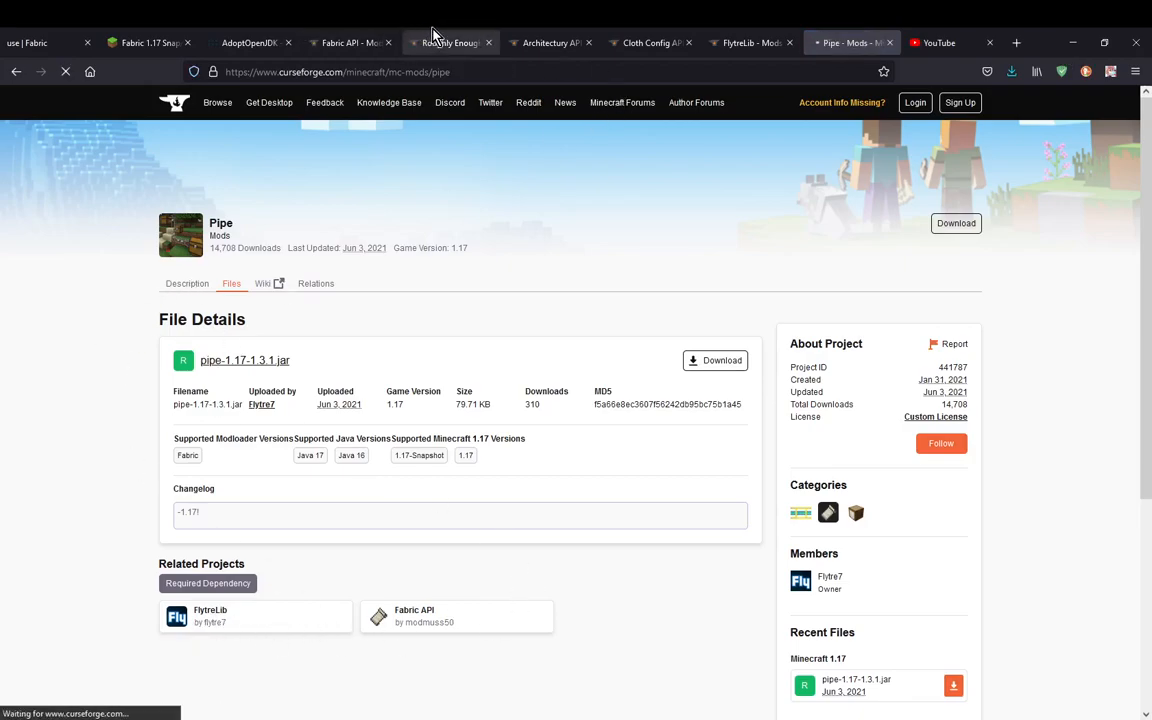
Review the Fabric API, Roughly Enough Items, Architectury API, Cloth Config API, FlytreLib and Pipe mod pages, and return to Fabric API
left_click(350, 43)
scroll(955, 569, "down", 1)
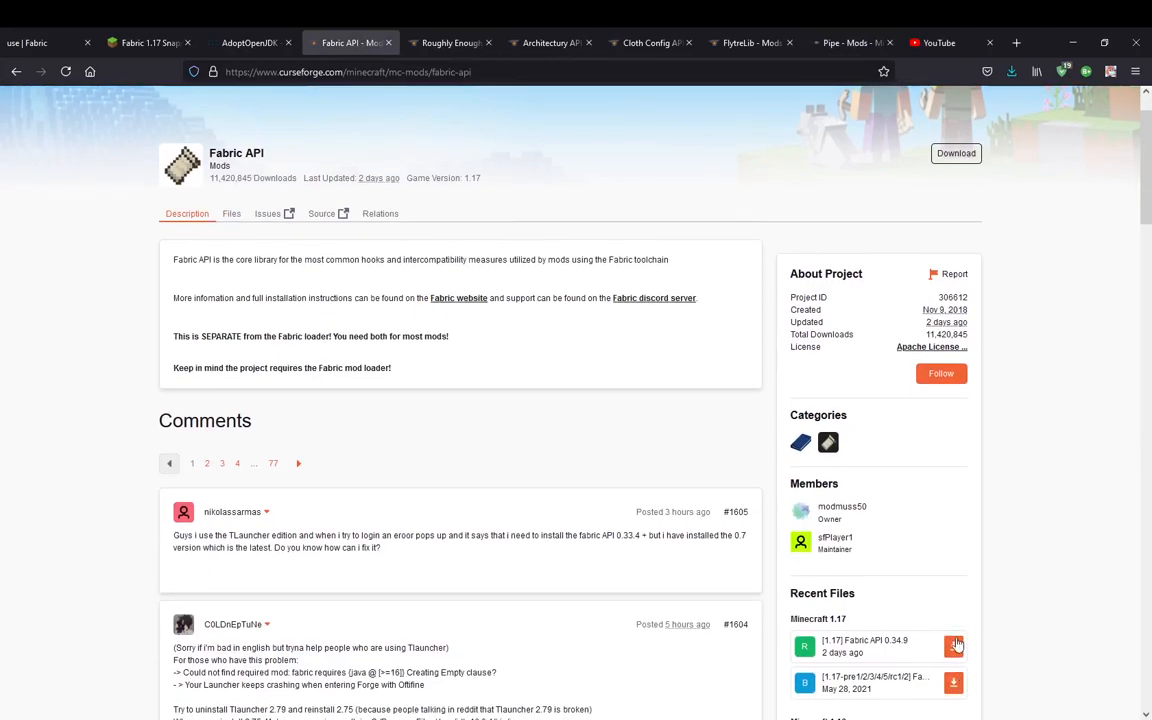
scroll(1000, 610, "up", 2)
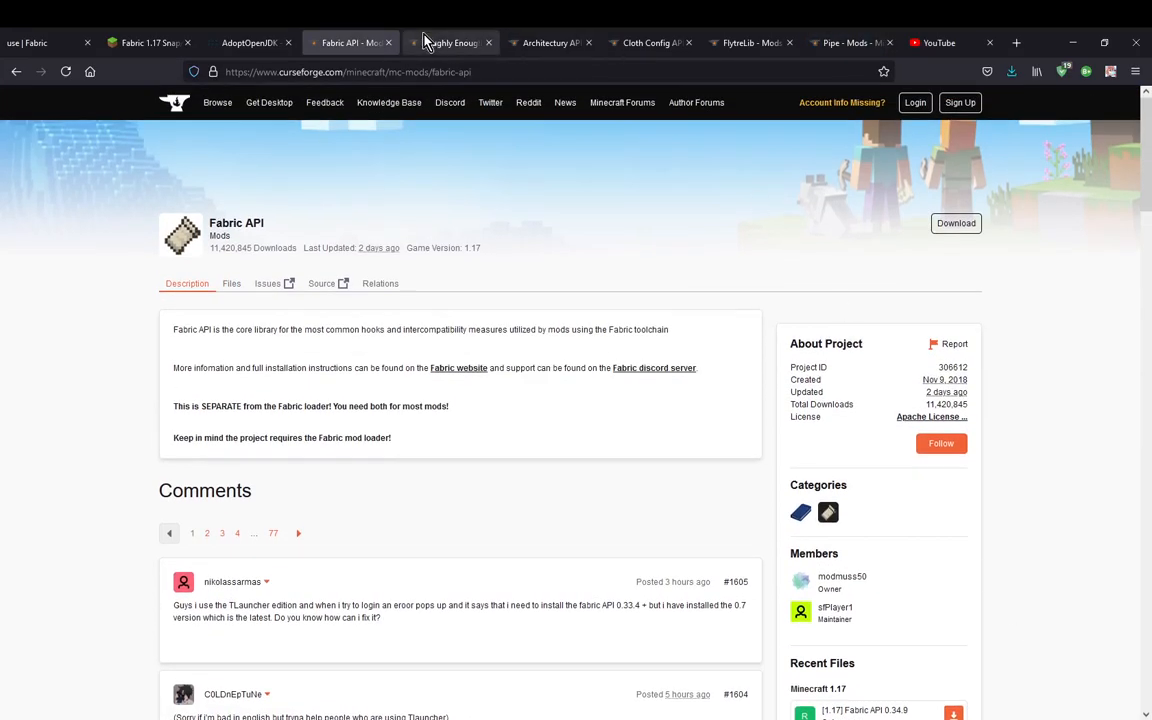
left_click(452, 42)
left_click(548, 42)
left_click(648, 42)
left_click(748, 42)
left_click(840, 42)
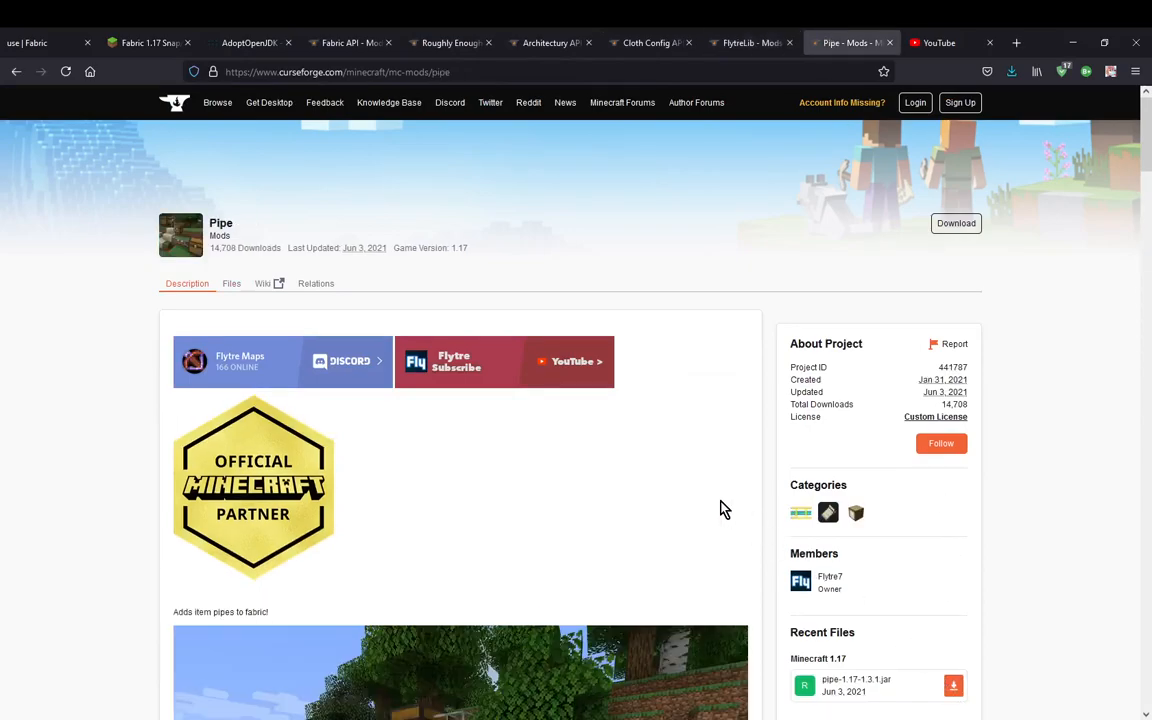
left_click(330, 43)
Switch to File Explorer, bring up the Downloads folder, and open the mods folder inside .minecraft over it
mouse_move(183, 719)
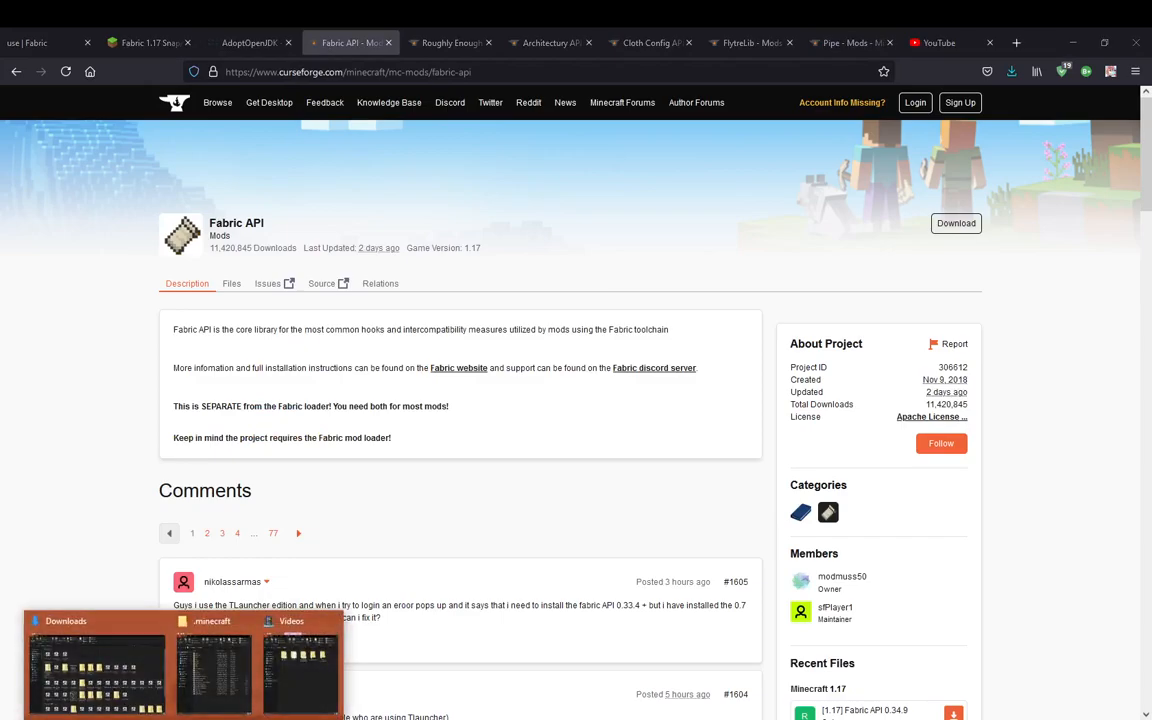
left_click(97, 670)
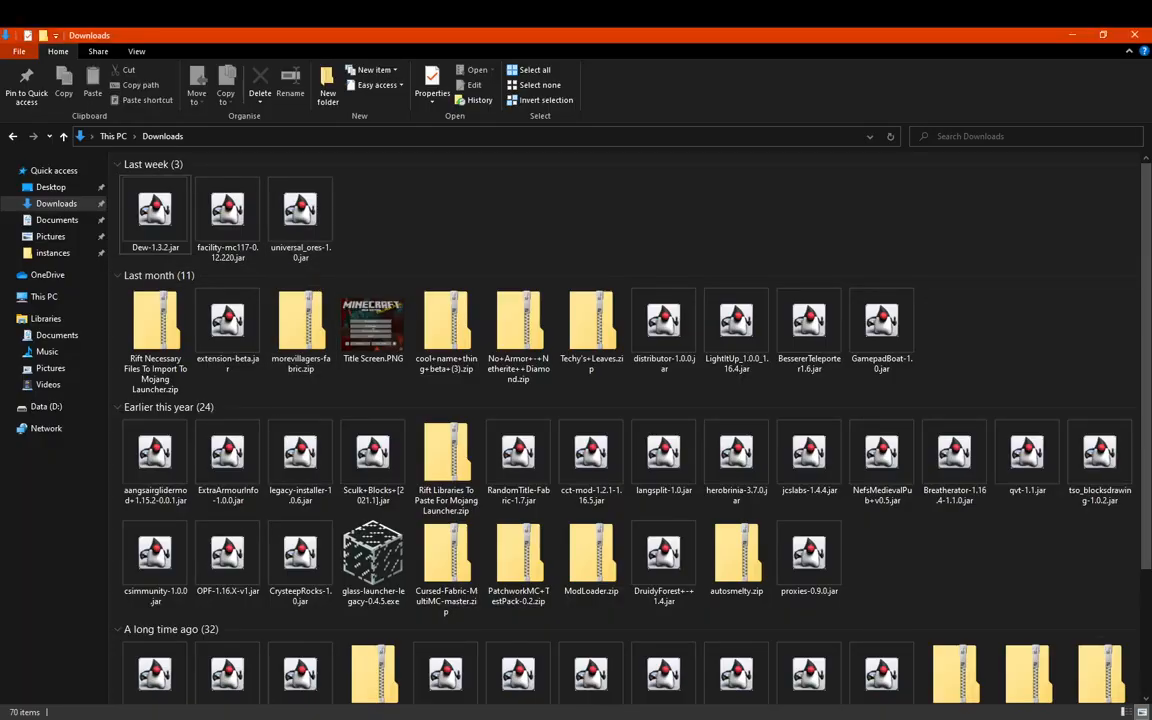
mouse_move(183, 719)
left_click(200, 640)
double_click(440, 333)
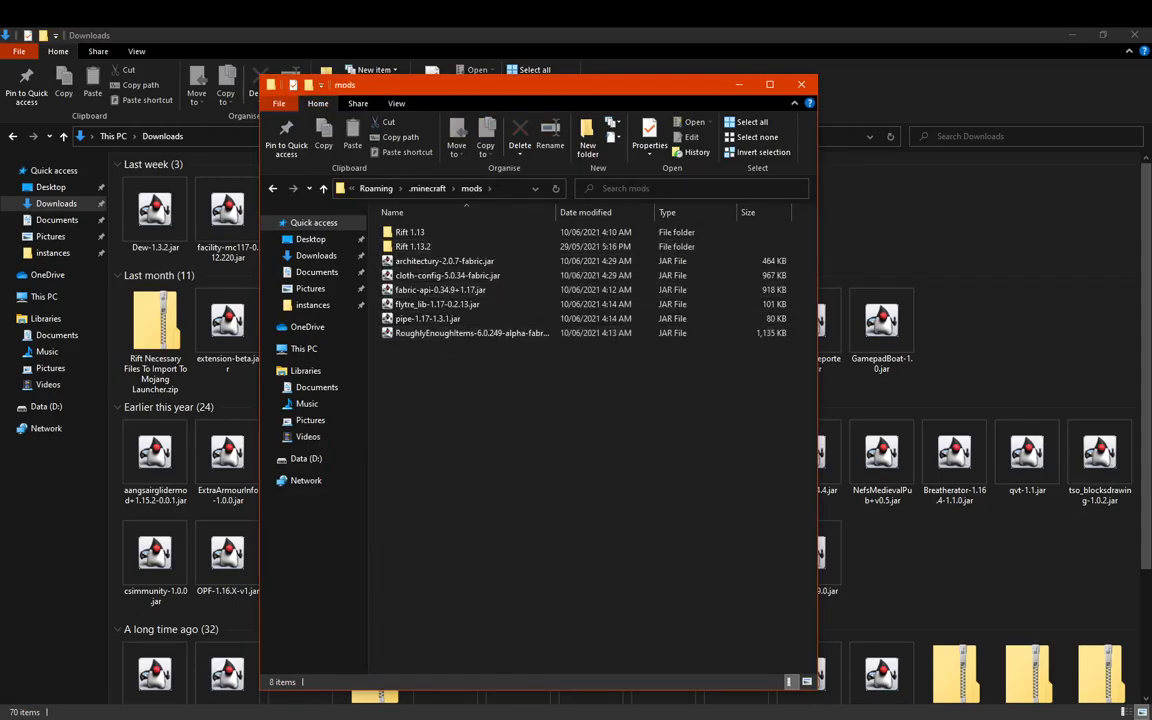
Search Windows for %appdata% to find the AppData folder, clear the query, and return to the mods folder
left_click(112, 706)
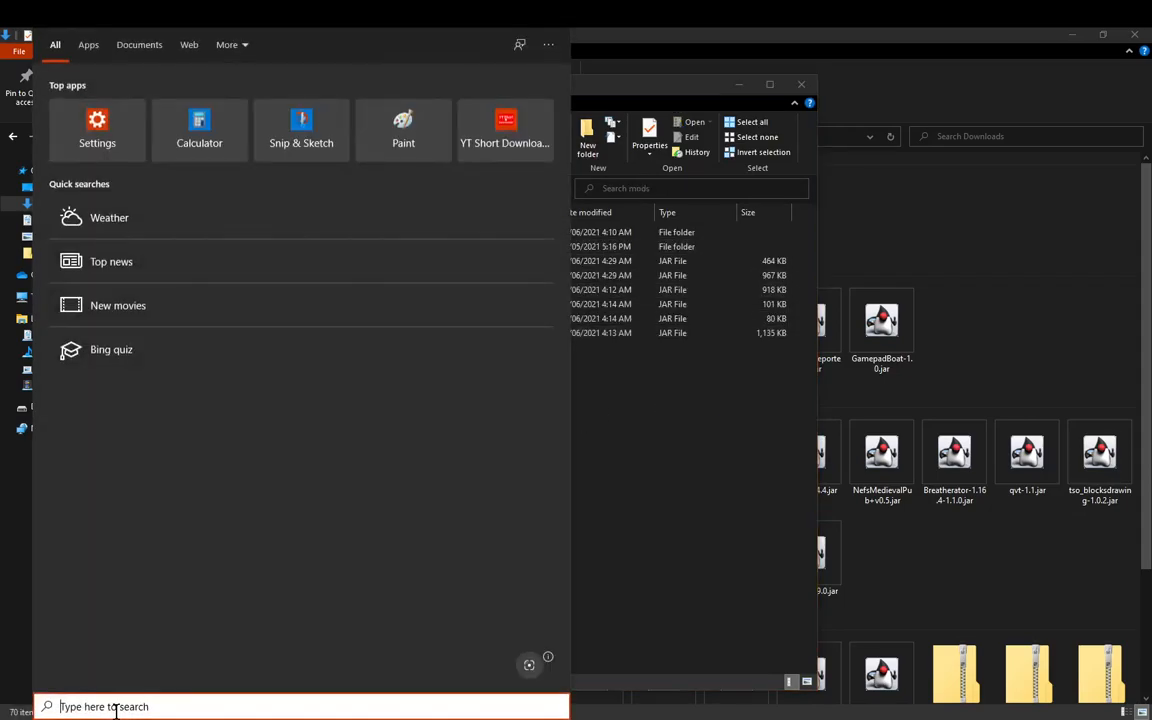
type("%appdata")
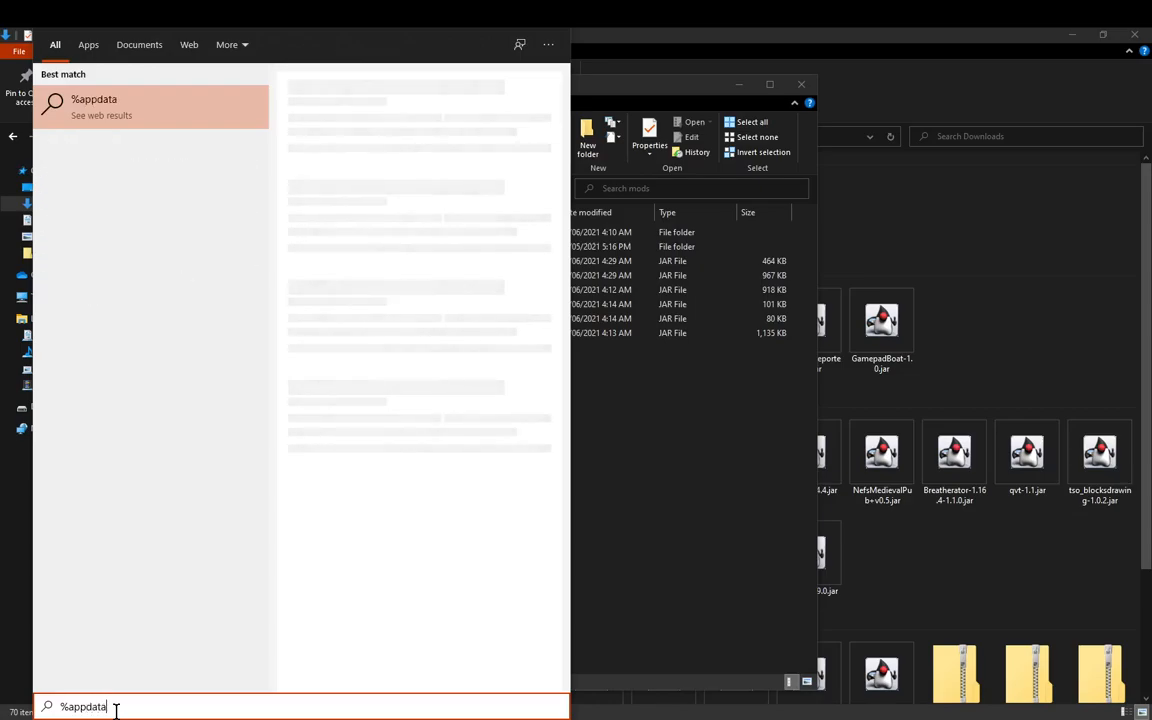
type("%")
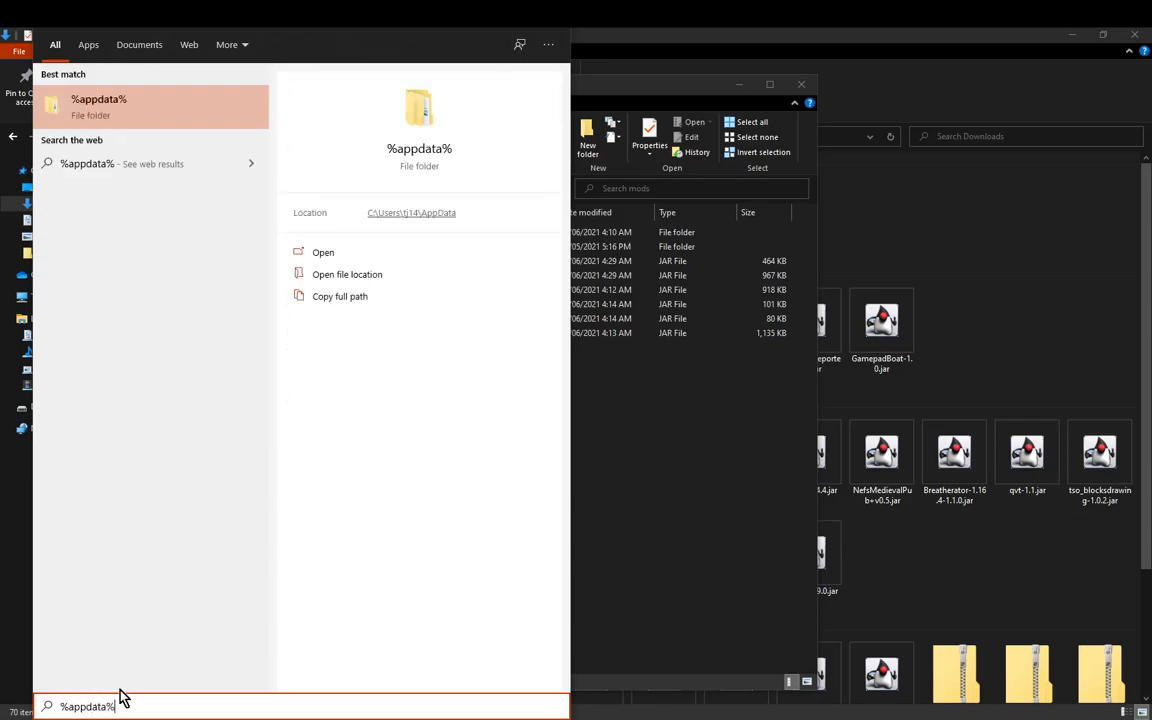
left_click_drag(132, 702, 58, 705)
key("BackSpace")
left_click(645, 540)
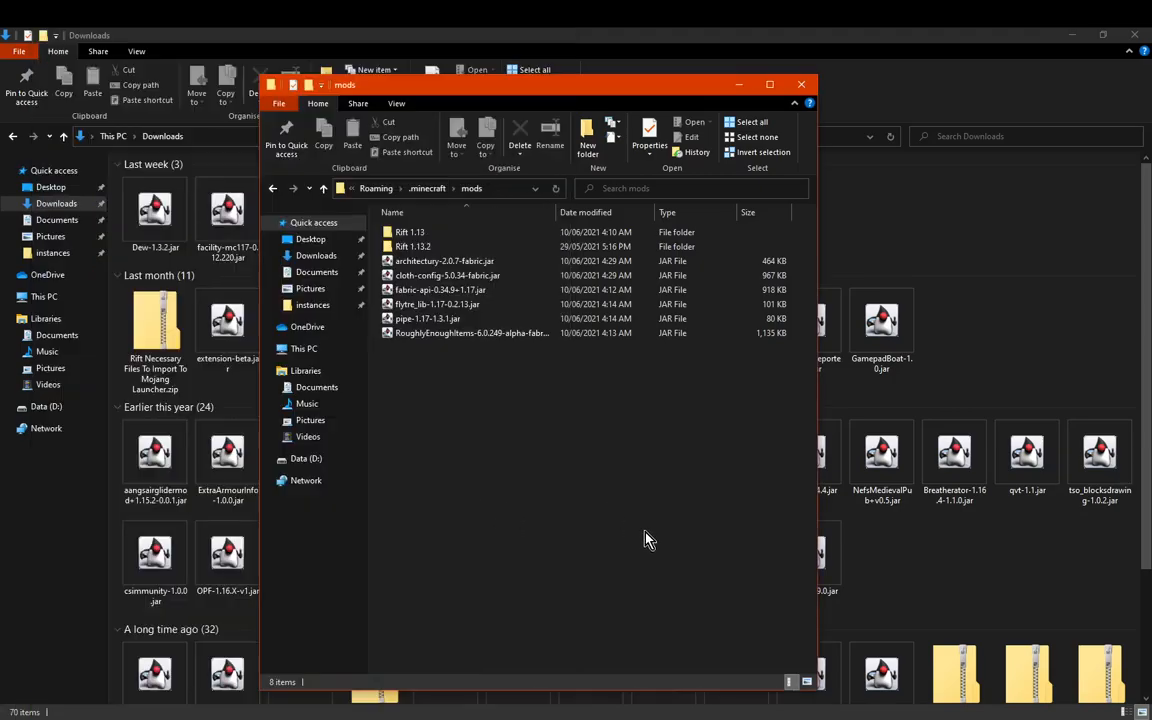
Go up to the .minecraft folder, look through its mods folder, and go back up
left_click(426, 188)
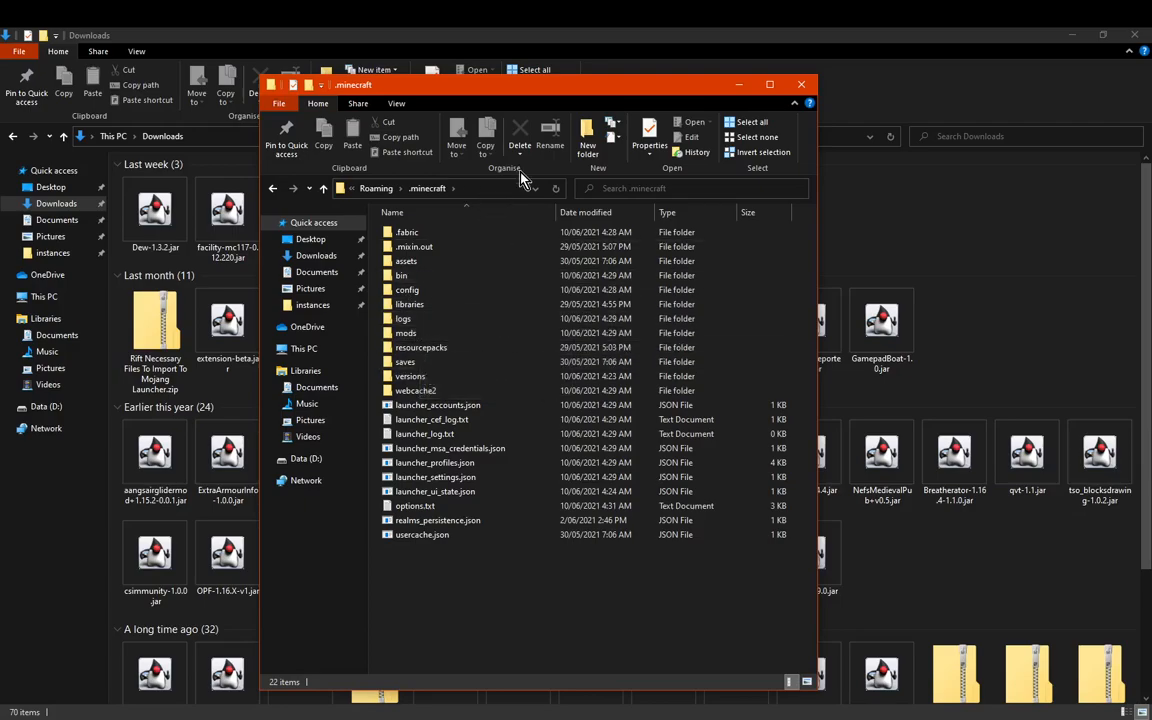
double_click(412, 333)
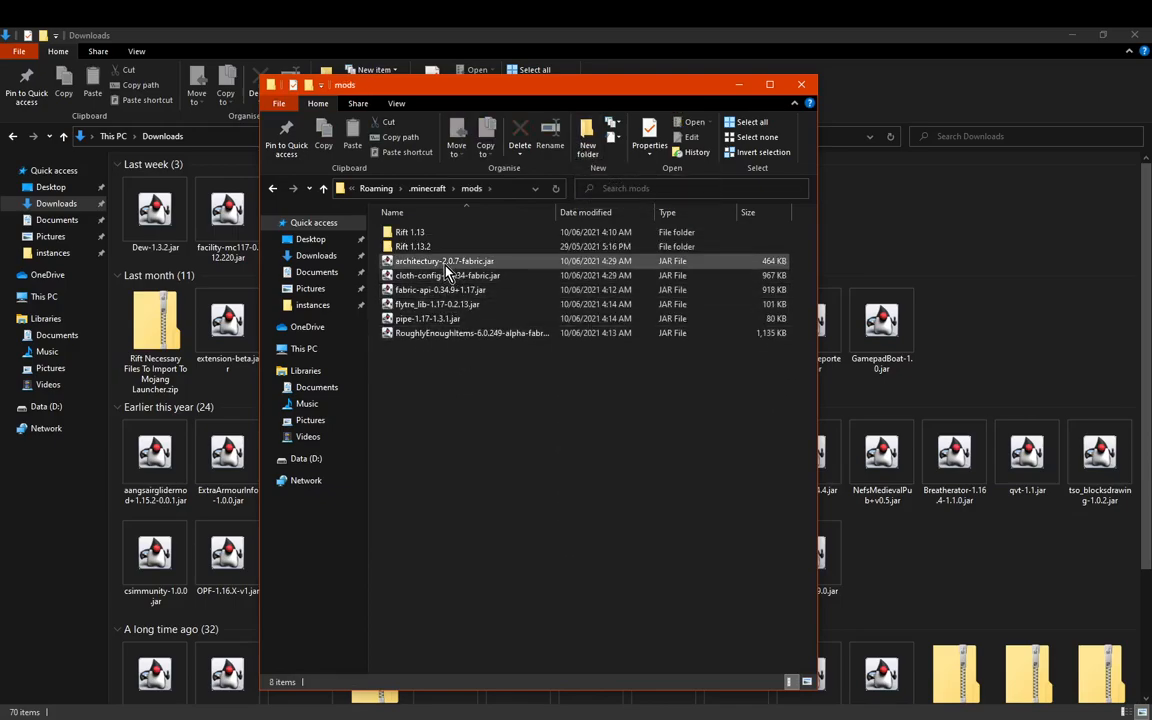
left_click(429, 189)
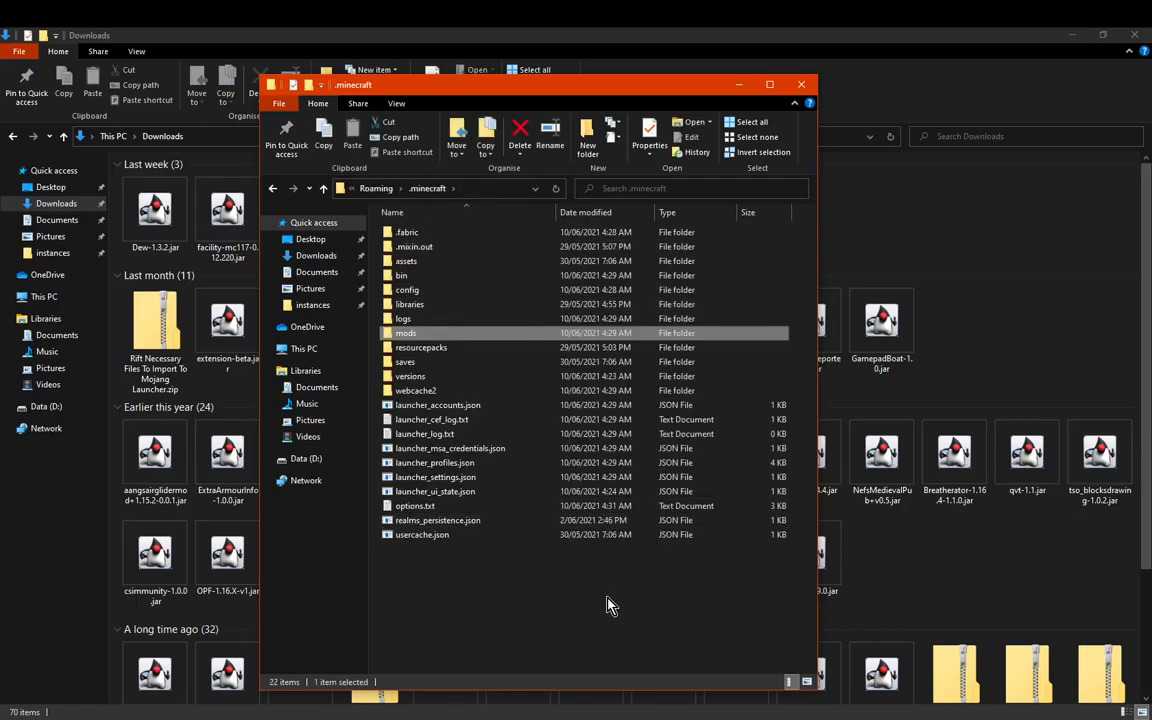
Switch to Minecraft 1.17 and leave the resource pack and options screens for the title screen
mouse_move(183, 719)
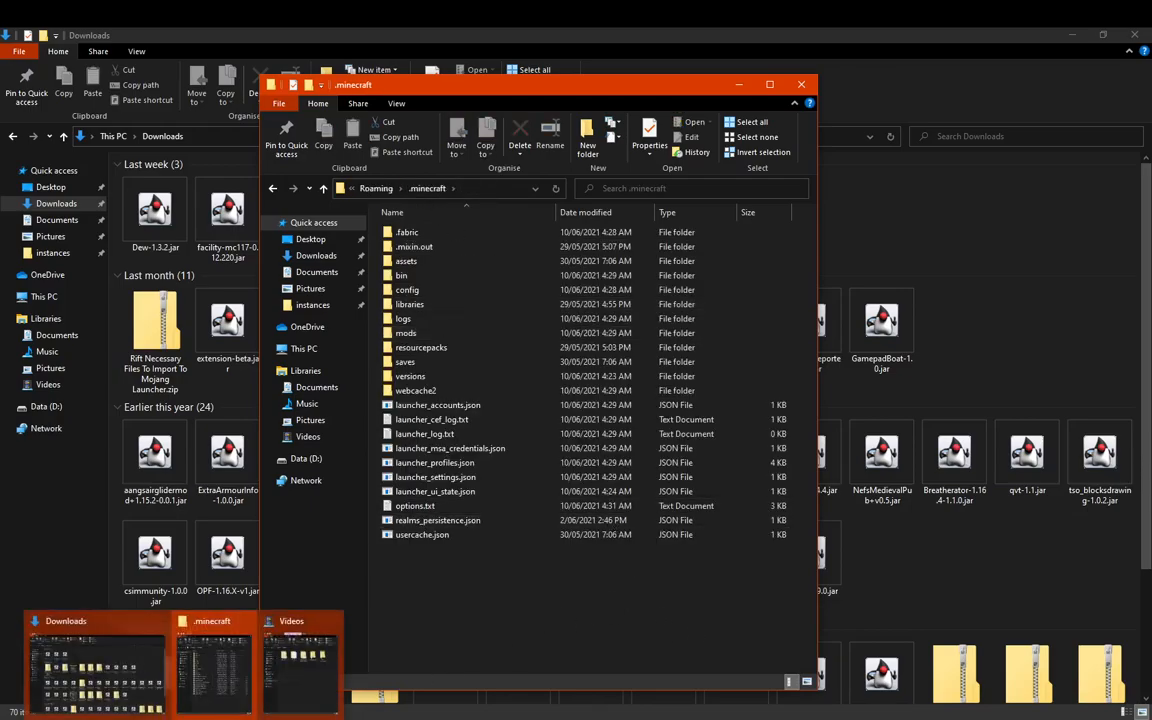
left_click(548, 716)
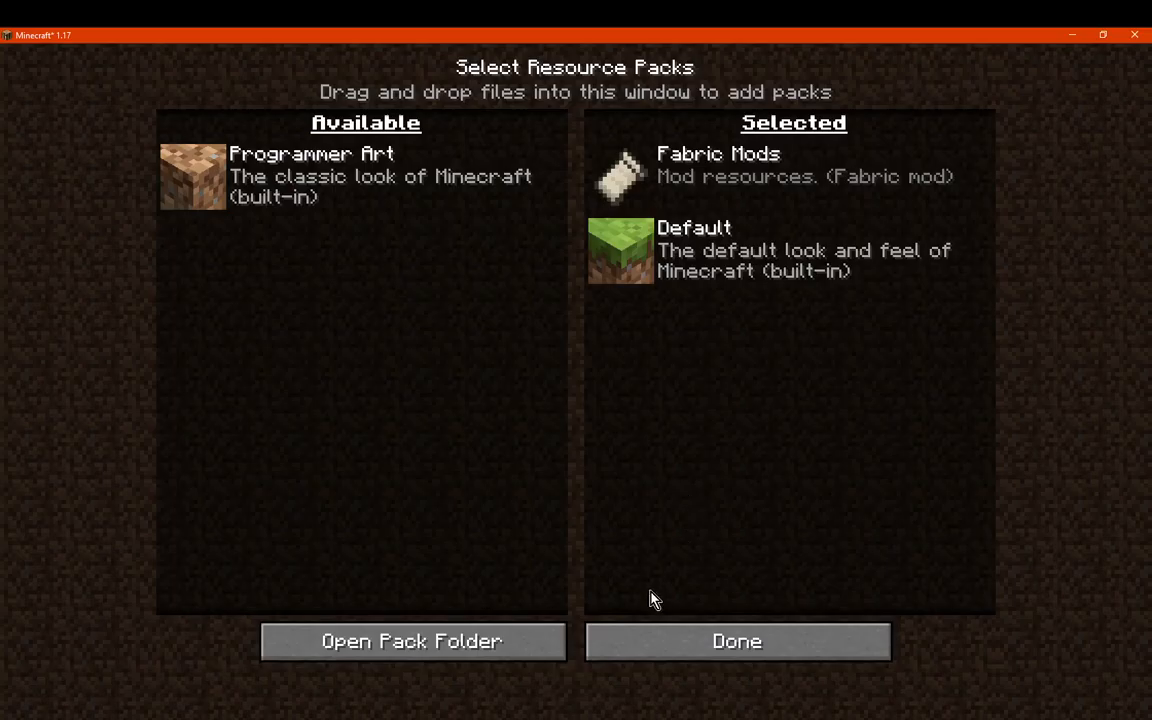
left_click(709, 660)
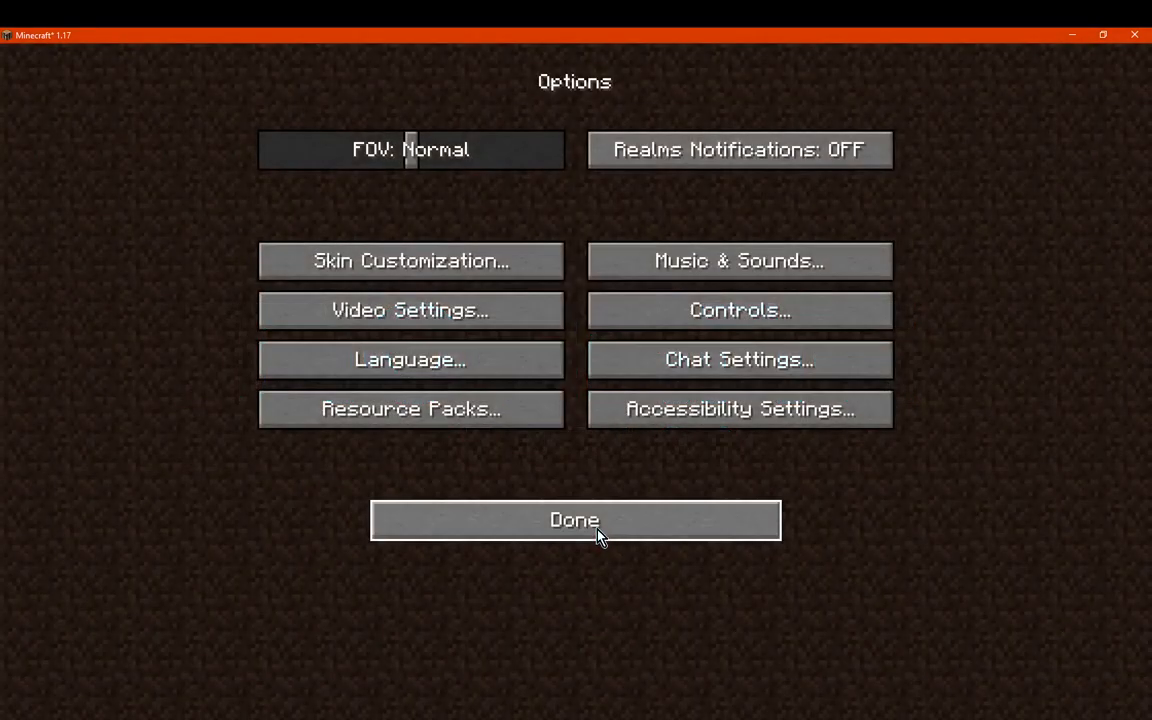
left_click(595, 530)
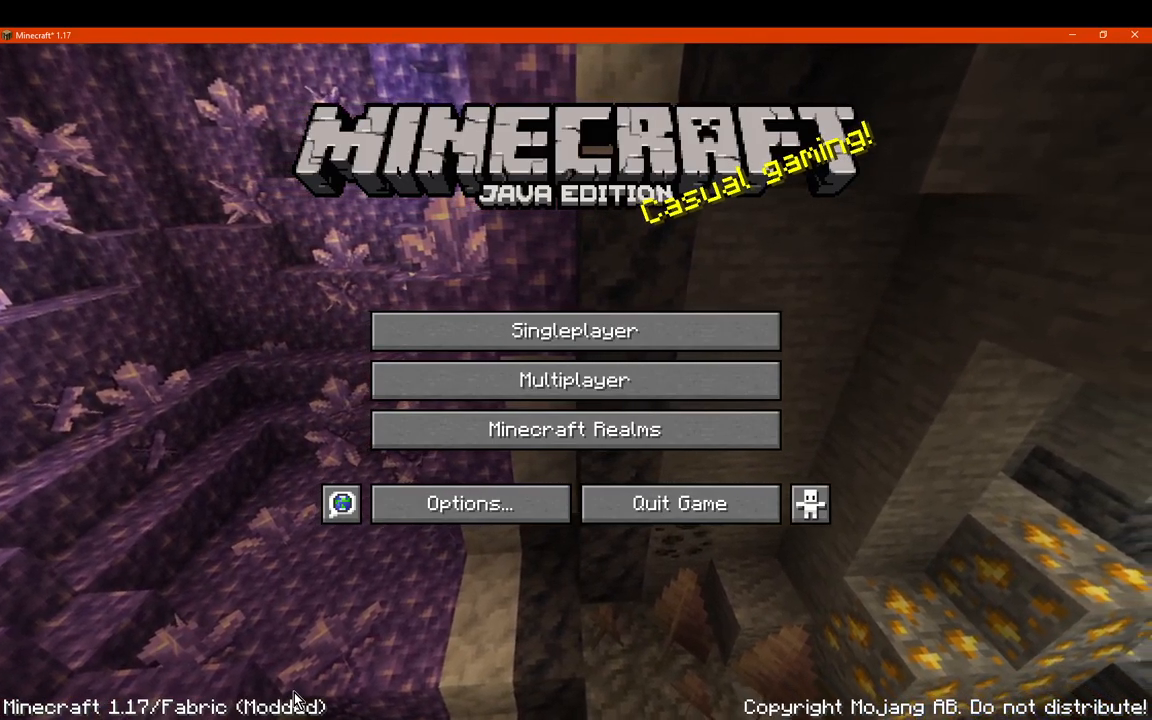
Open the pack folder from the game's resource pack options
left_click(500, 508)
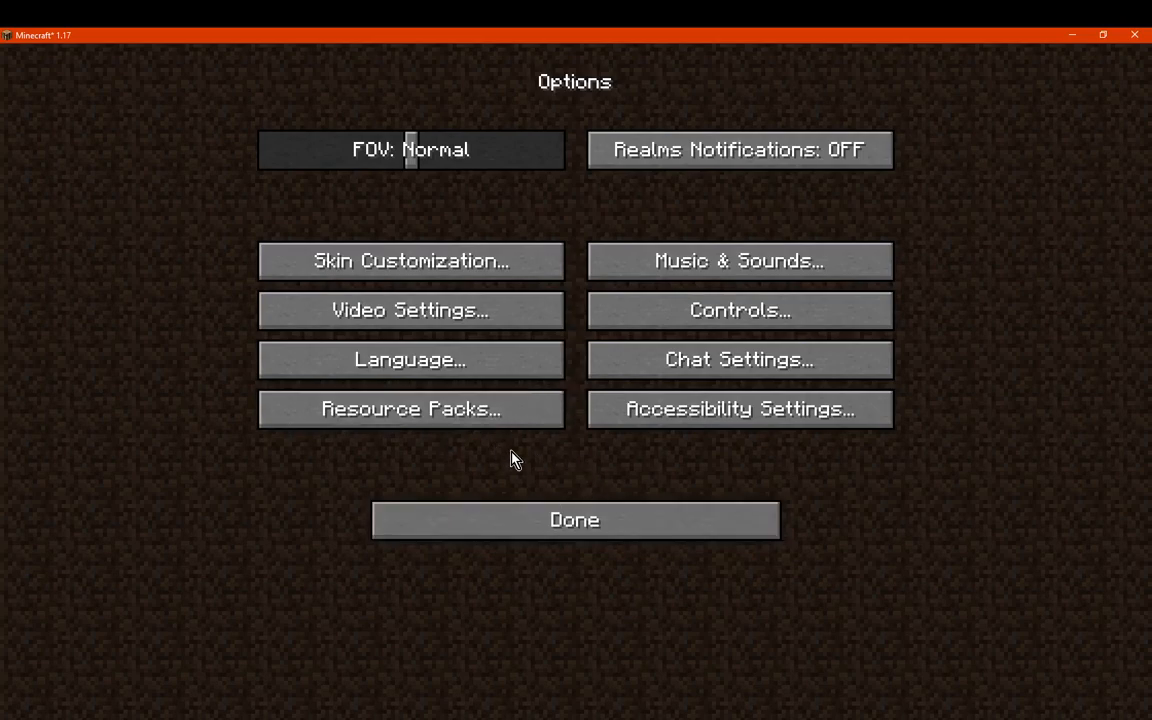
left_click(440, 414)
left_click(433, 643)
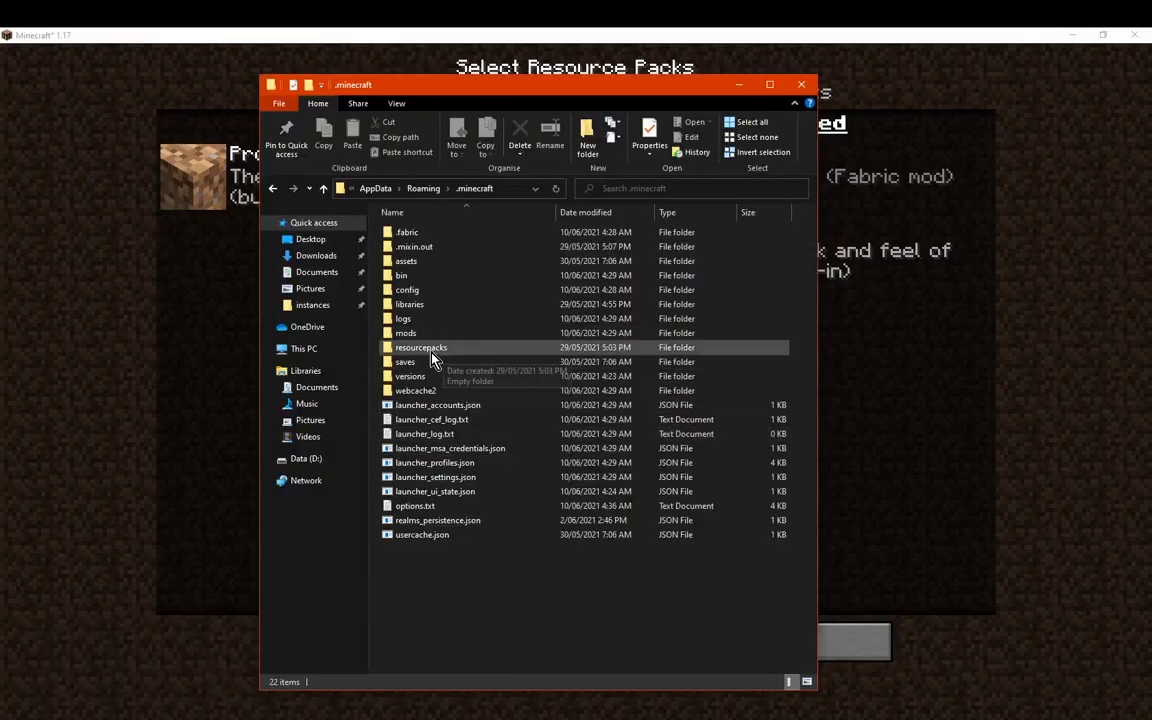
Check the resourcepacks folder inside .minecraft, and return to Minecraft's title screen
double_click(425, 349)
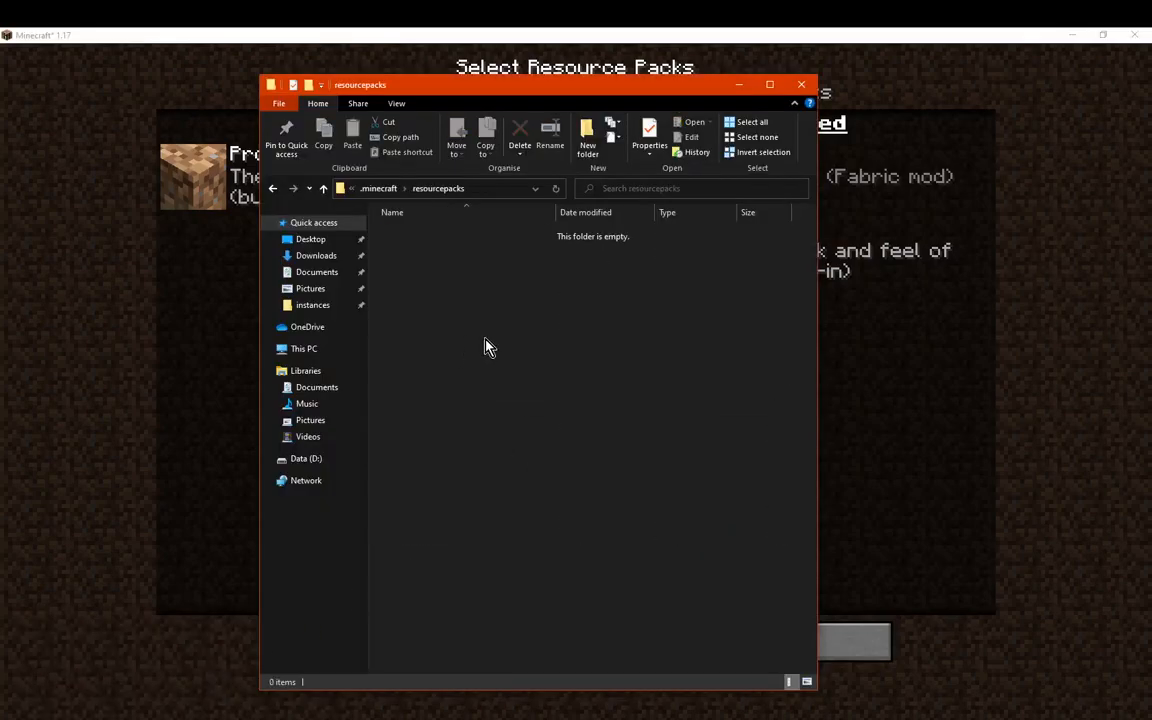
left_click(379, 189)
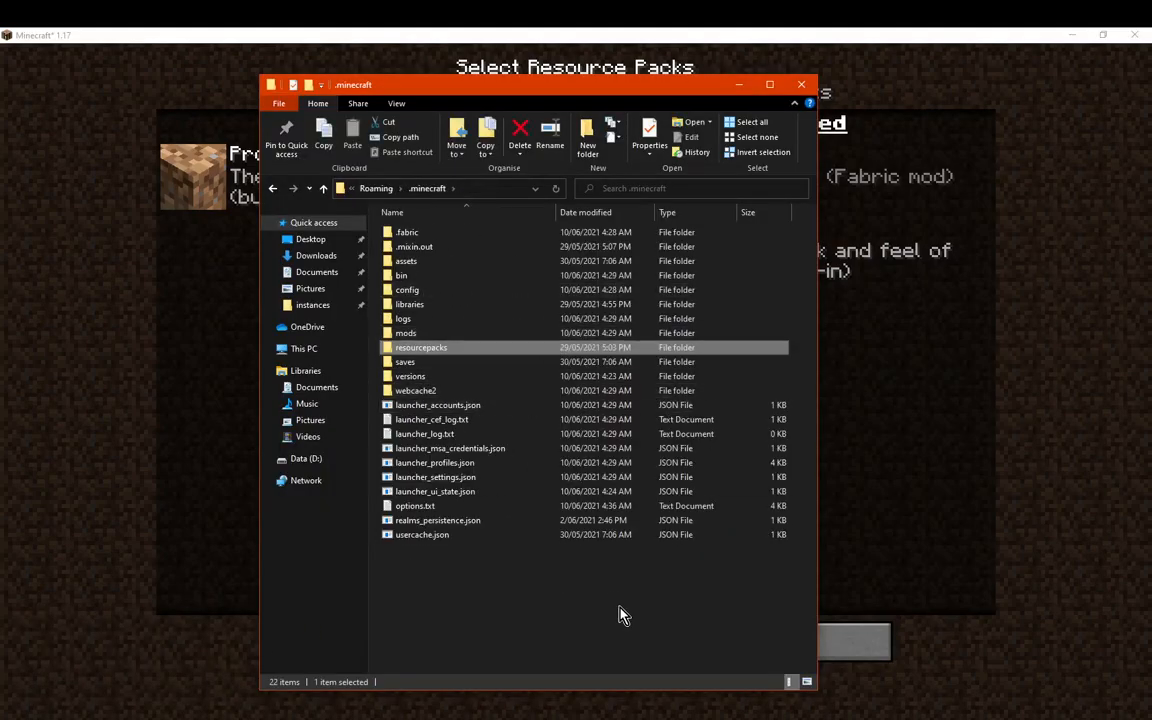
left_click(740, 90)
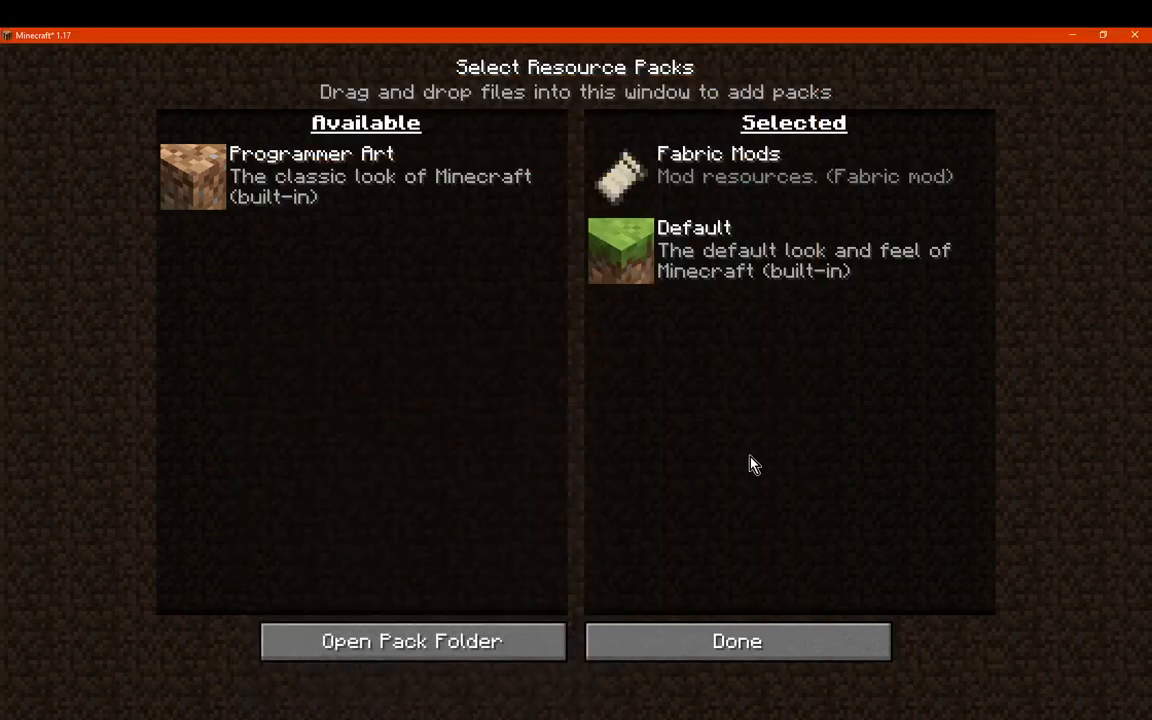
left_click(702, 656)
left_click(602, 522)
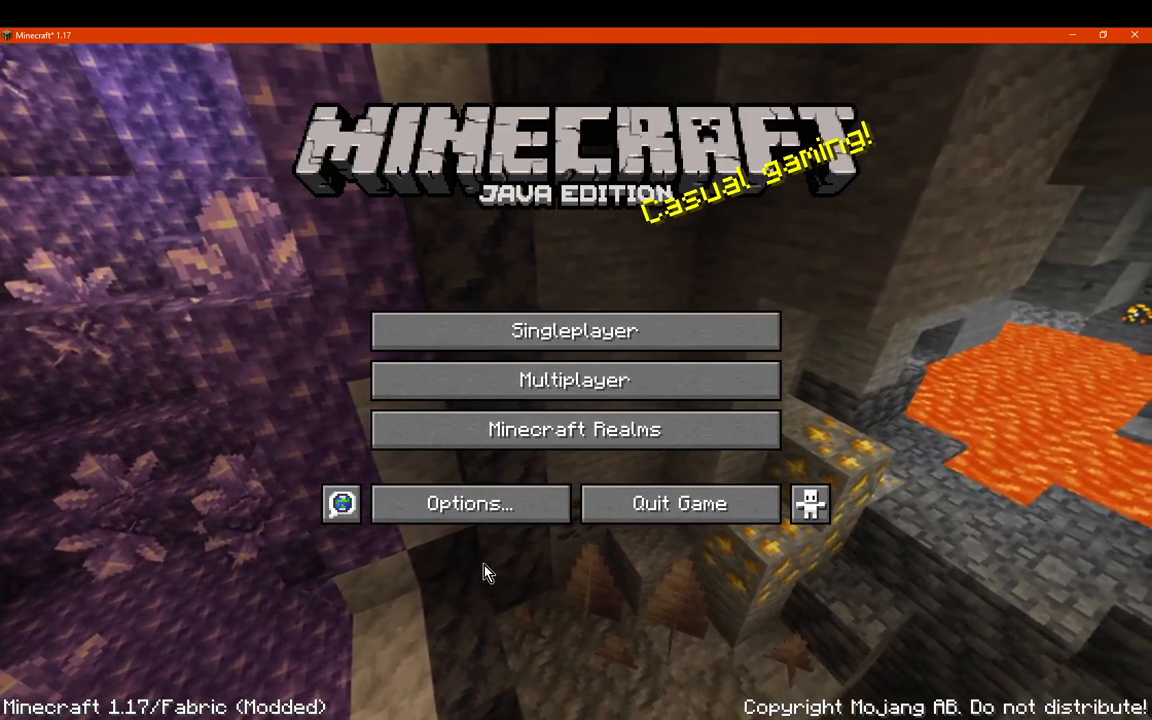
Check the mods and versions folders inside .minecraft, and minimise the File Explorer window
left_click(200, 714)
left_click(200, 700)
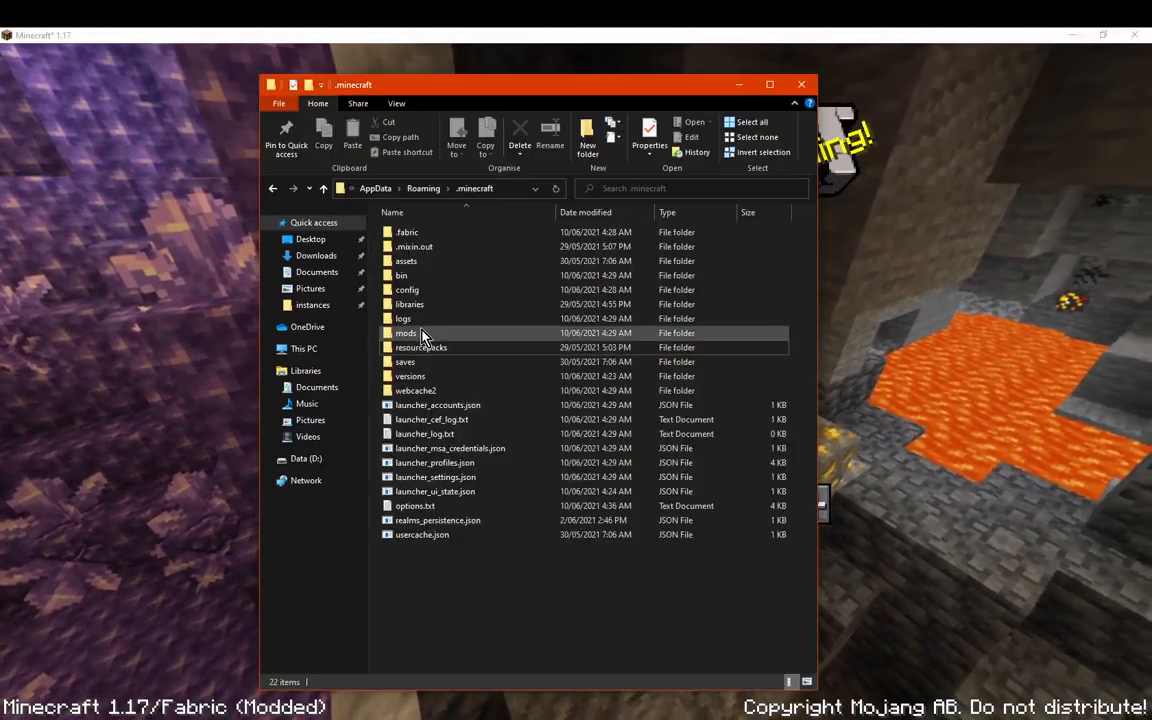
double_click(418, 336)
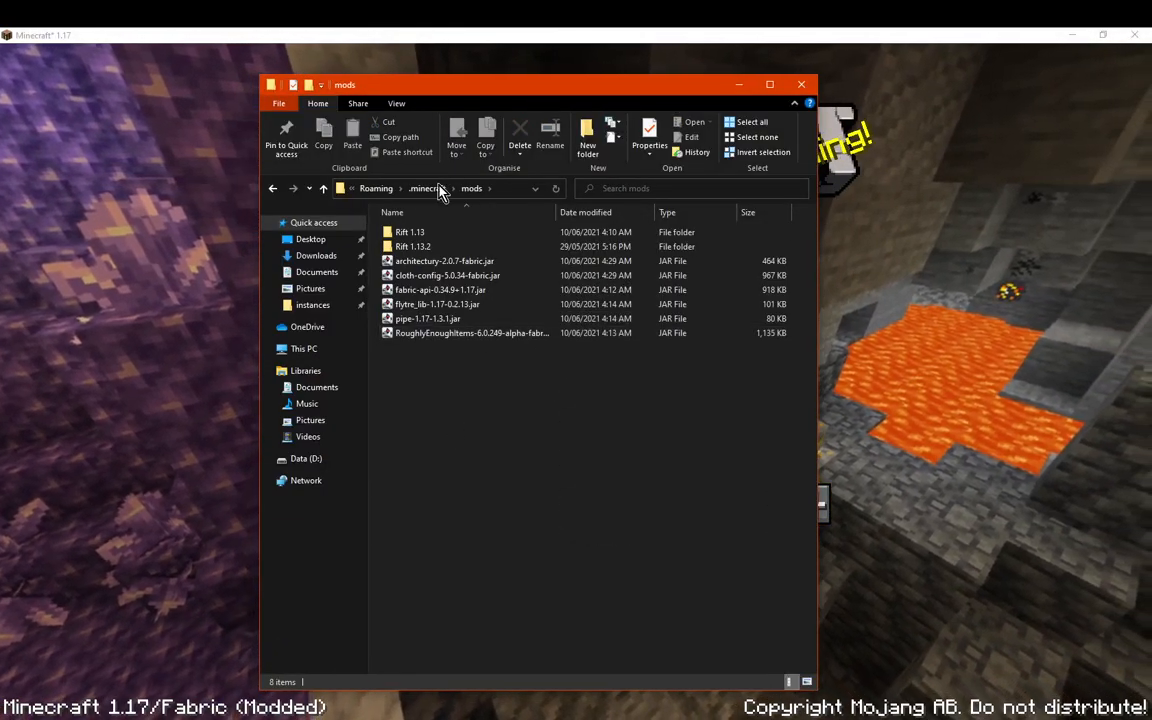
left_click(440, 188)
double_click(427, 380)
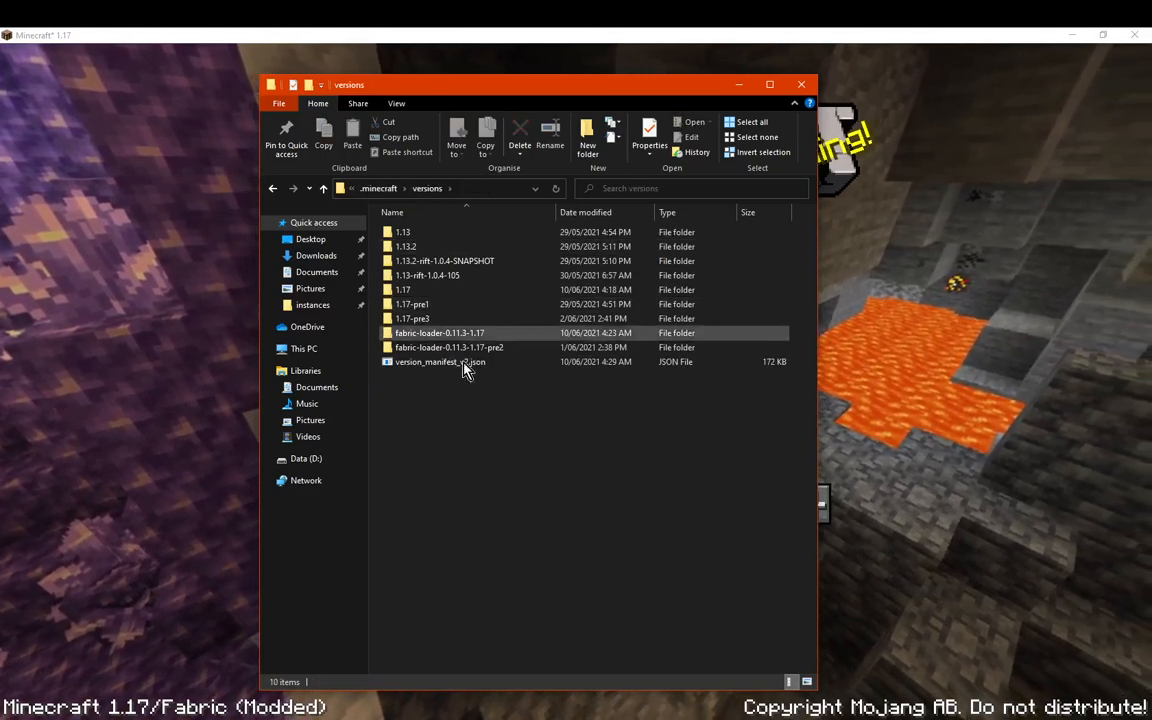
left_click(737, 87)
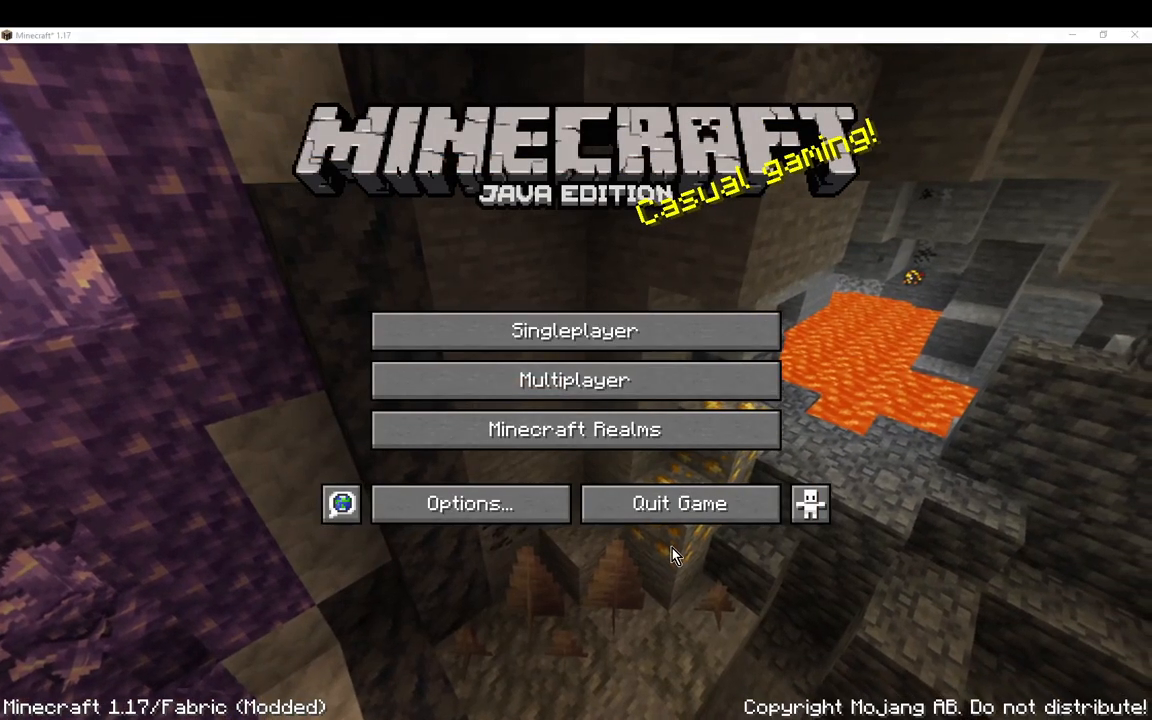
Open the Minecraft Launcher, check the selected fabric-loader-1.17 profile, and show the list of installations
key("super")
left_click(930, 512)
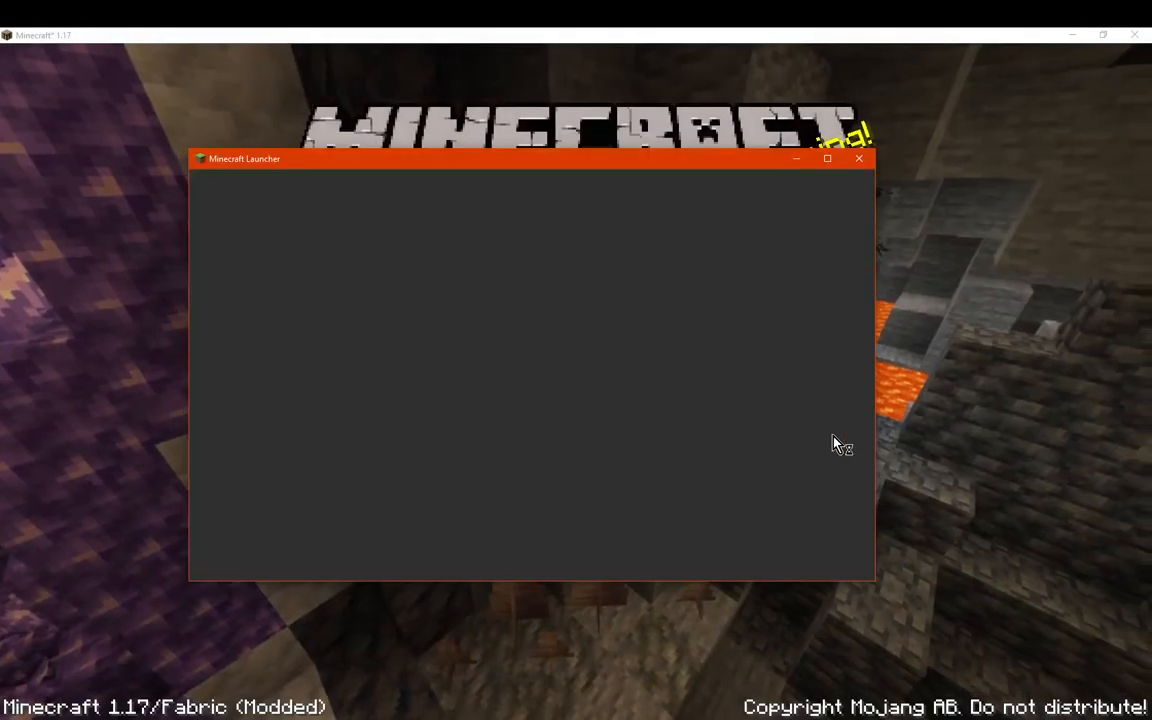
left_click_drag(555, 165, 596, 193)
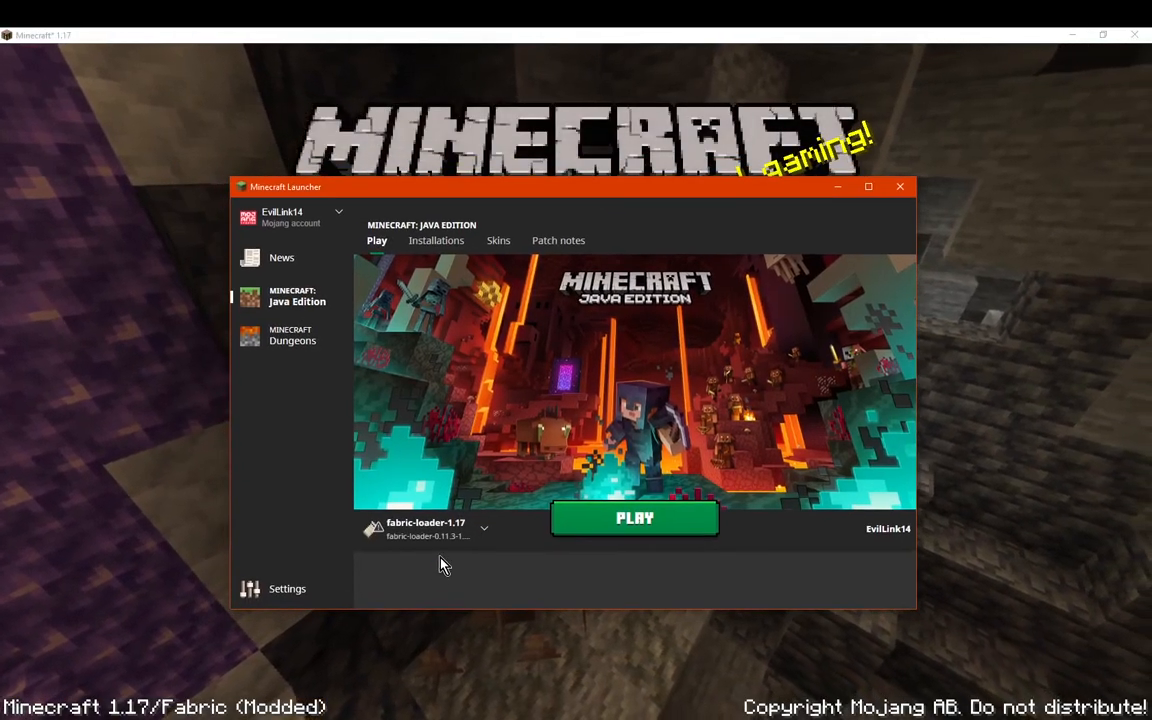
mouse_move(440, 540)
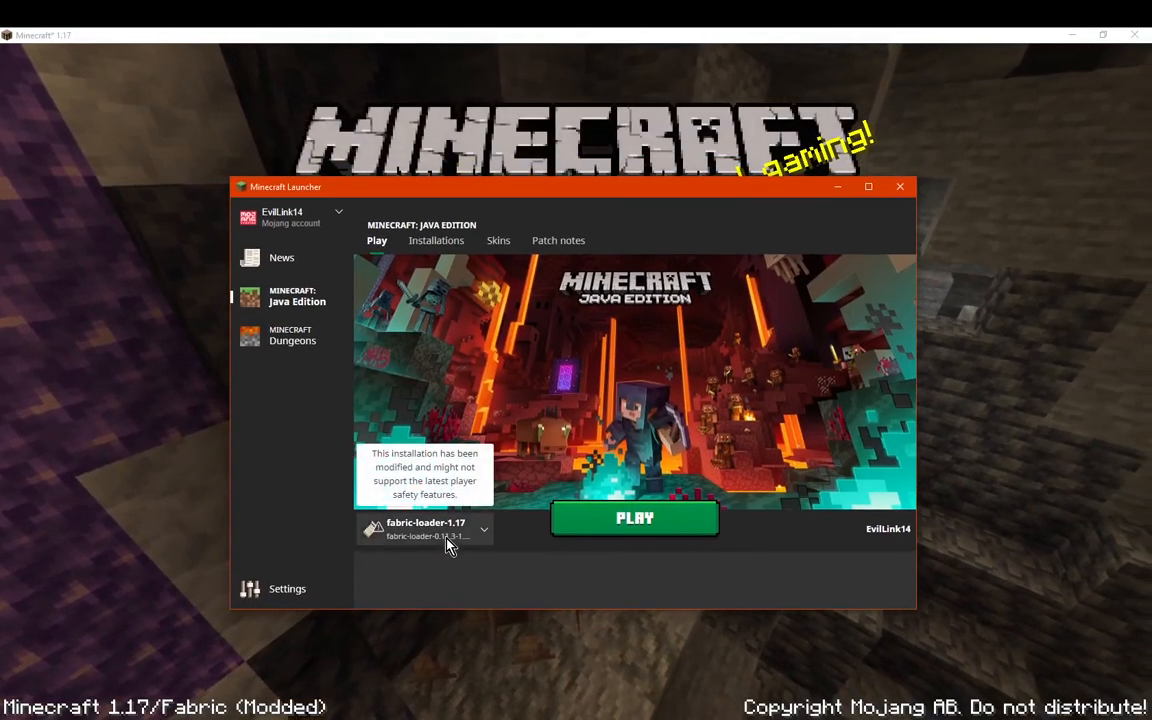
left_click(436, 240)
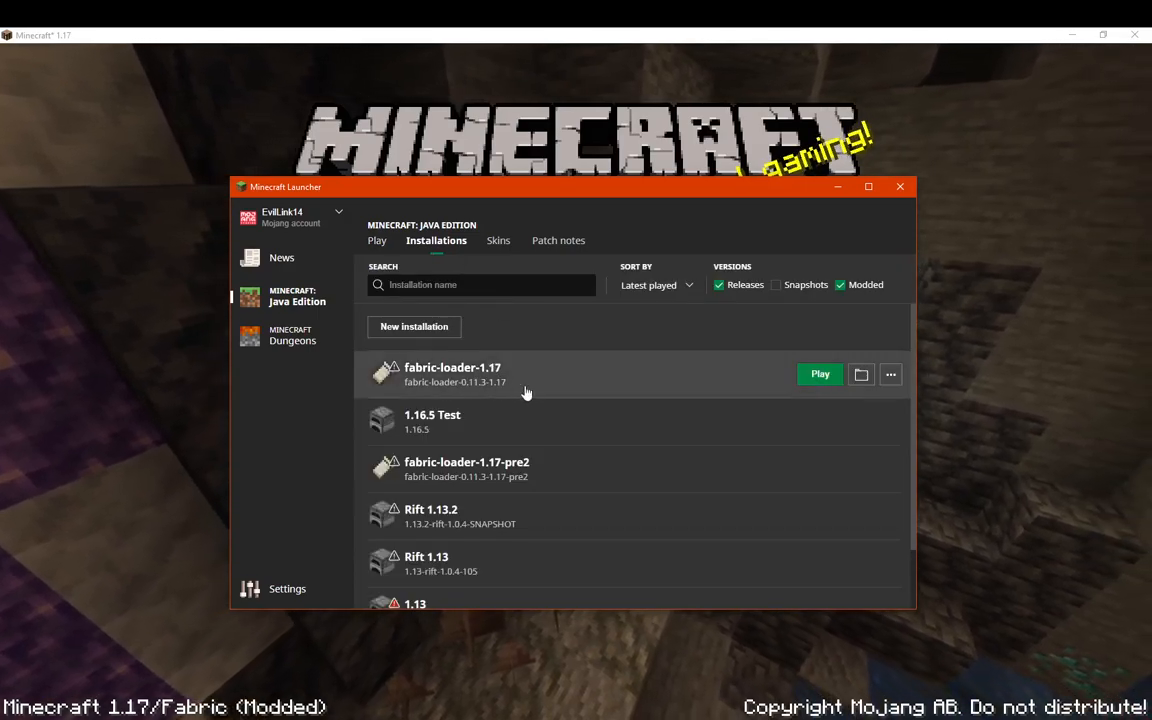
View the versions available for a new installation, cancel its creation, and return to the Minecraft game window
left_click(412, 327)
left_click(607, 388)
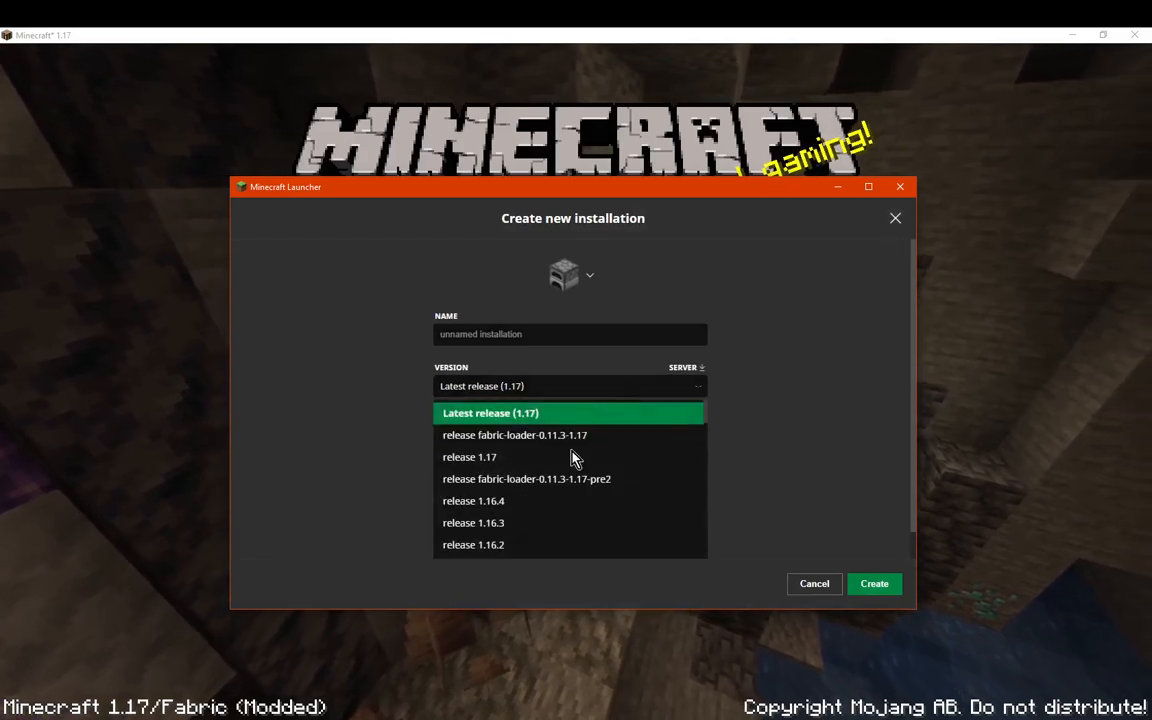
left_click(812, 586)
left_click(812, 586)
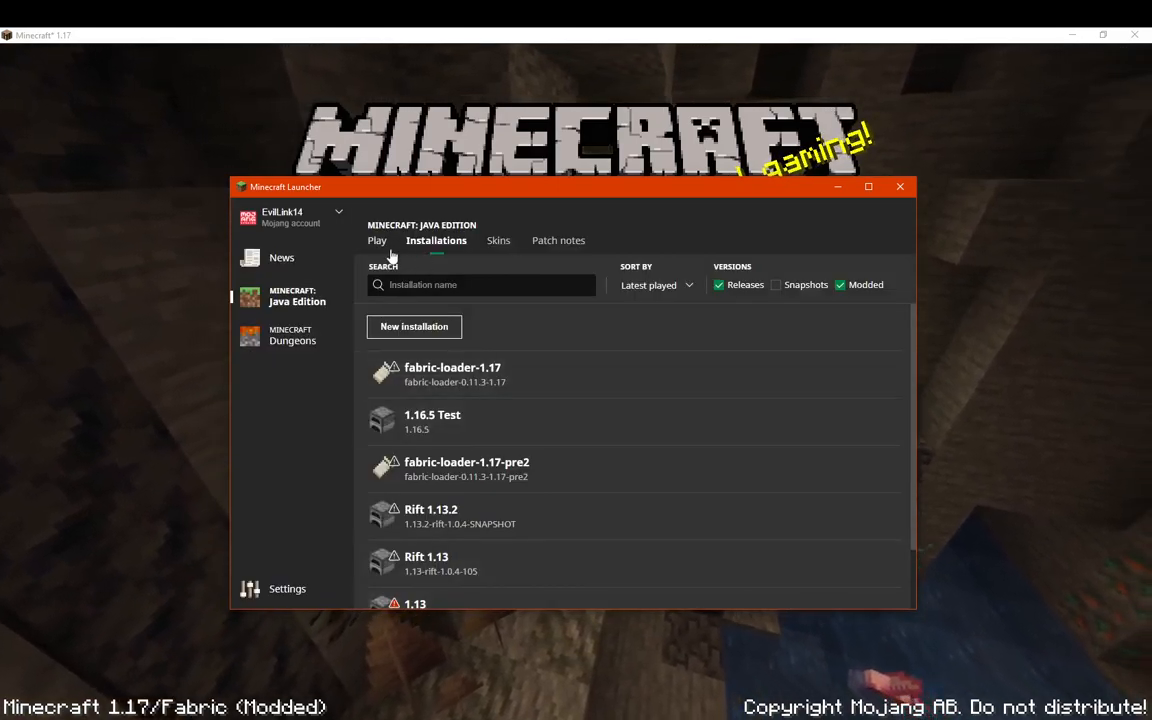
mouse_move(785, 375)
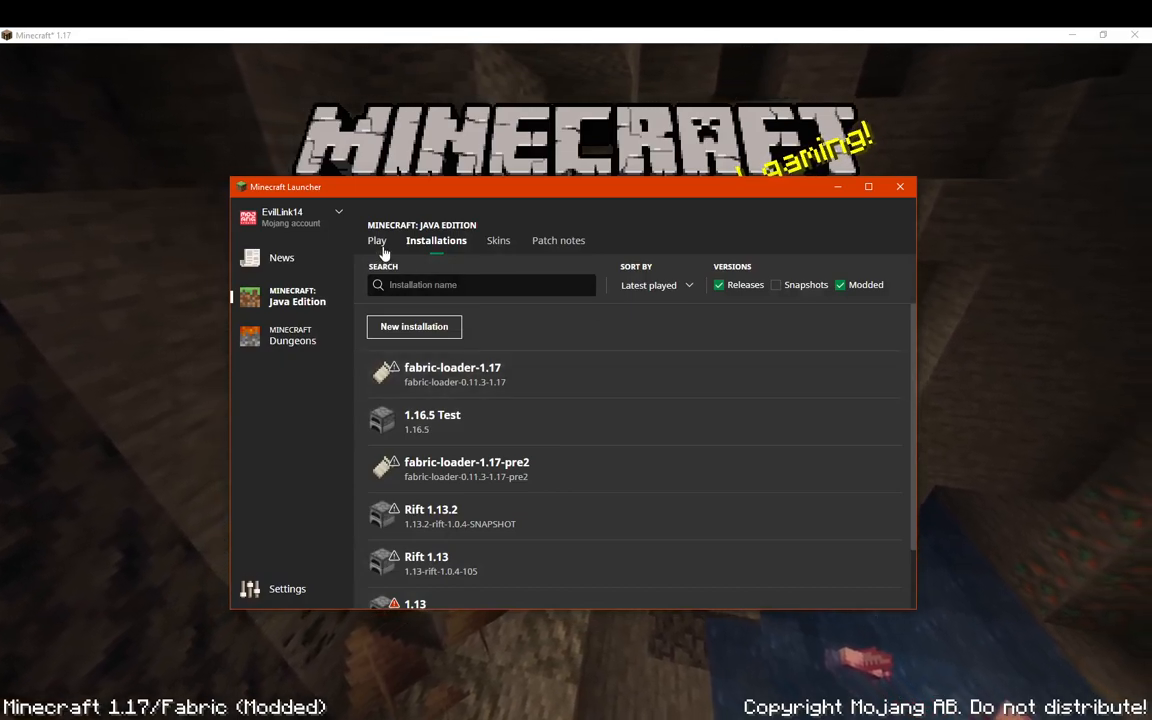
left_click(83, 688)
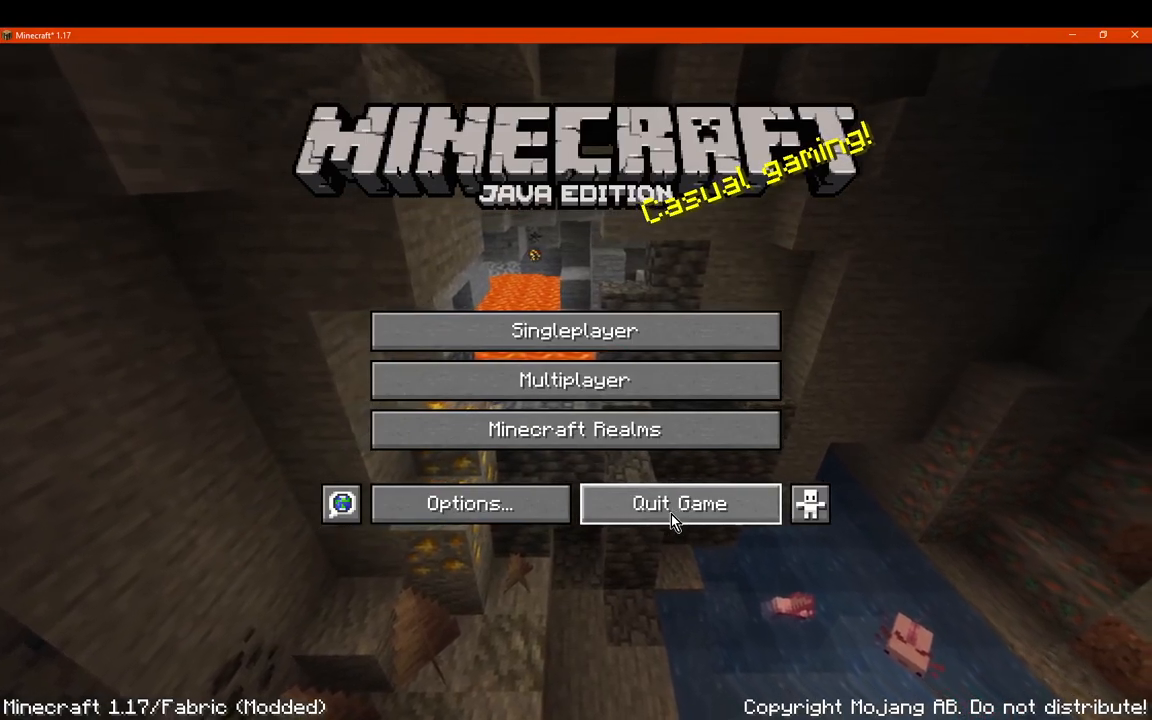
Set up a new singleplayer world in Creative mode with cheats allowed and the bonus chest turned on
left_click(572, 335)
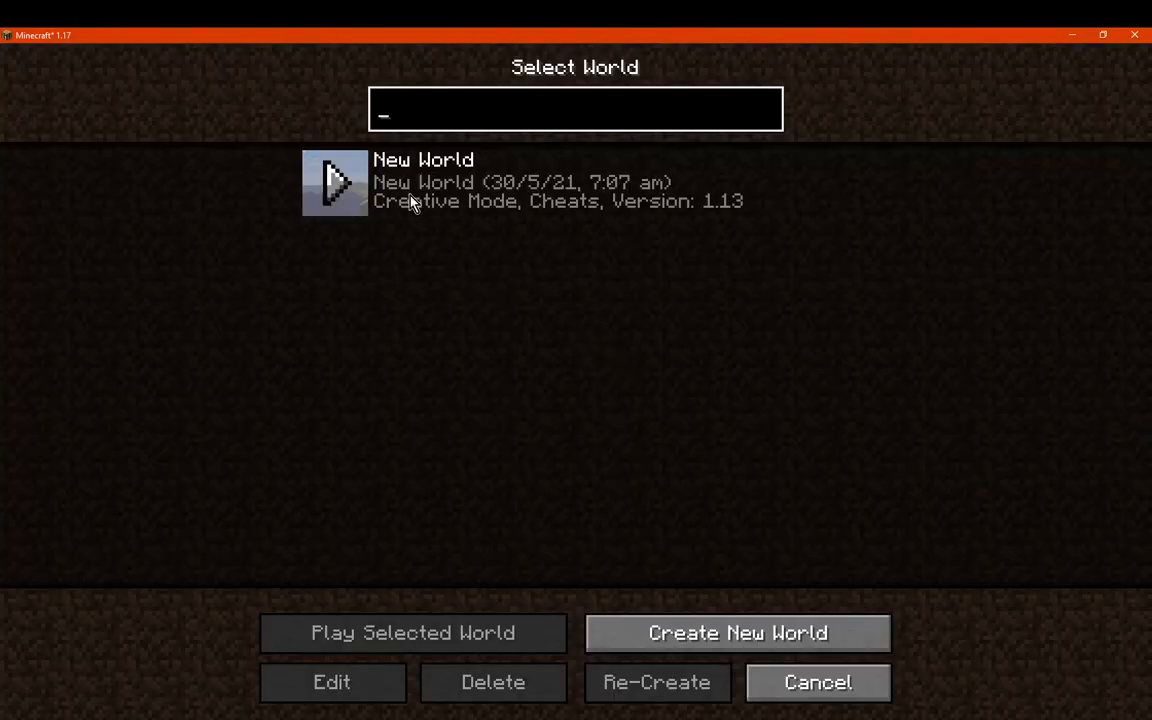
left_click(680, 650)
left_click(478, 372)
left_click(716, 453)
left_click(473, 388)
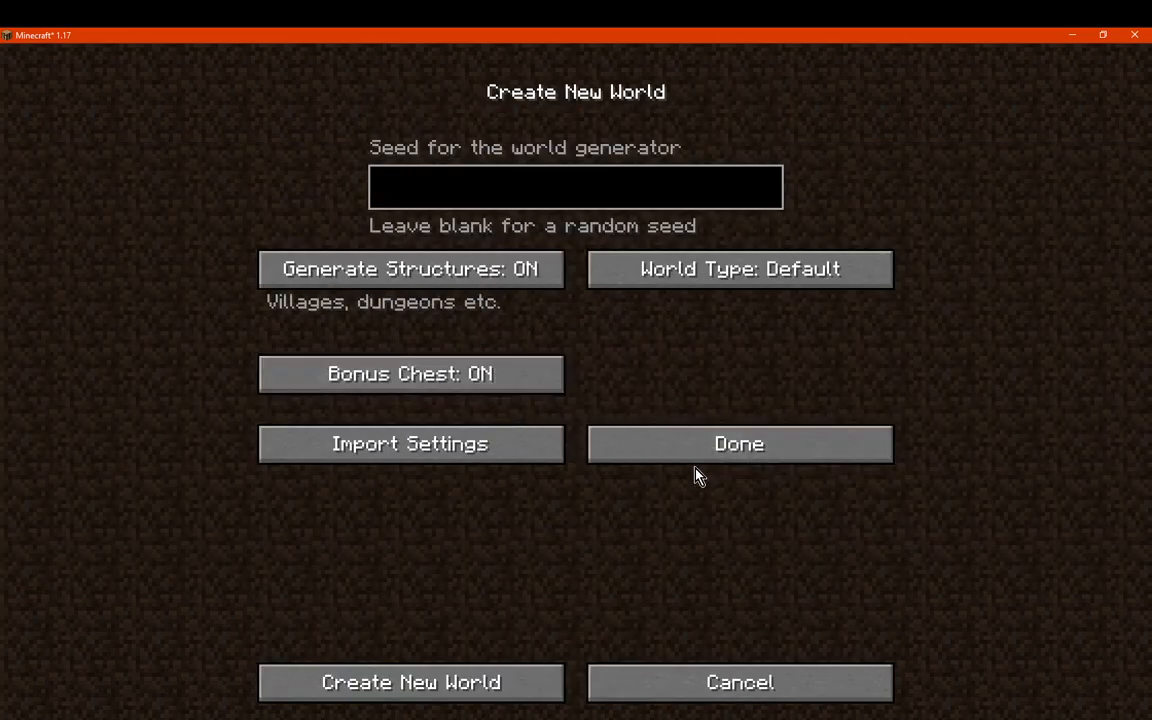
left_click(700, 445)
left_click(500, 278)
left_click(707, 455)
left_click(707, 455)
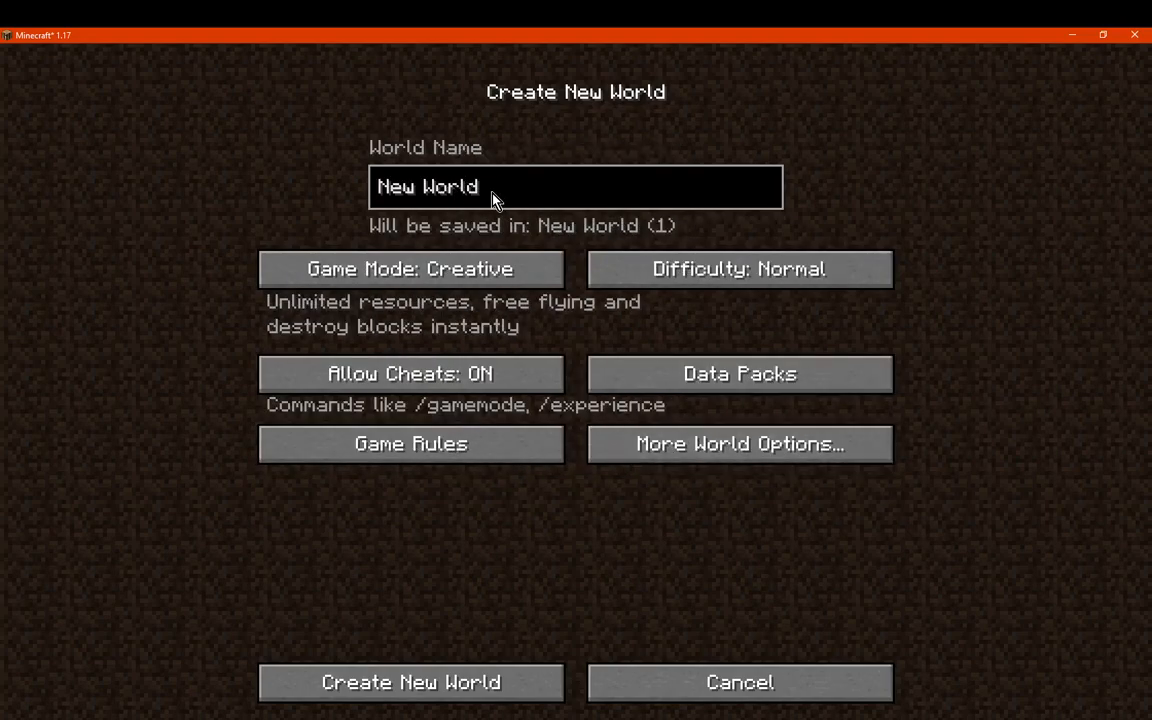
Name the new world "Fabric 1.17" and create it
key("BackSpace")
key("BackSpace")
key("BackSpace")
key("BackSpace")
key("BackSpace")
key("BackSpace")
key("BackSpace")
key("BackSpace")
key("BackSpace")
type("Fbr")
key("BackSpace")
key("BackSpace")
type("abric 1.17")
left_click(478, 674)
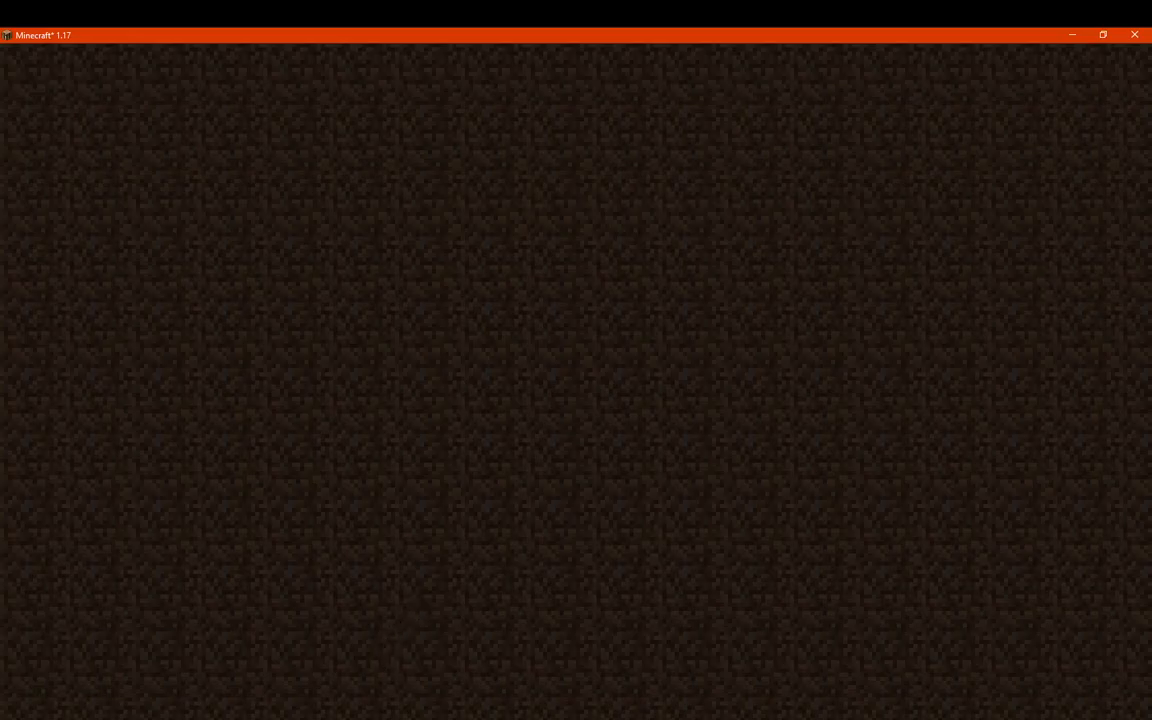
Switch to the browser and check the OpenJDK 16 option on AdoptOpenJDK and the recent 1.17 files of Fabric API
key("alt+Tab")
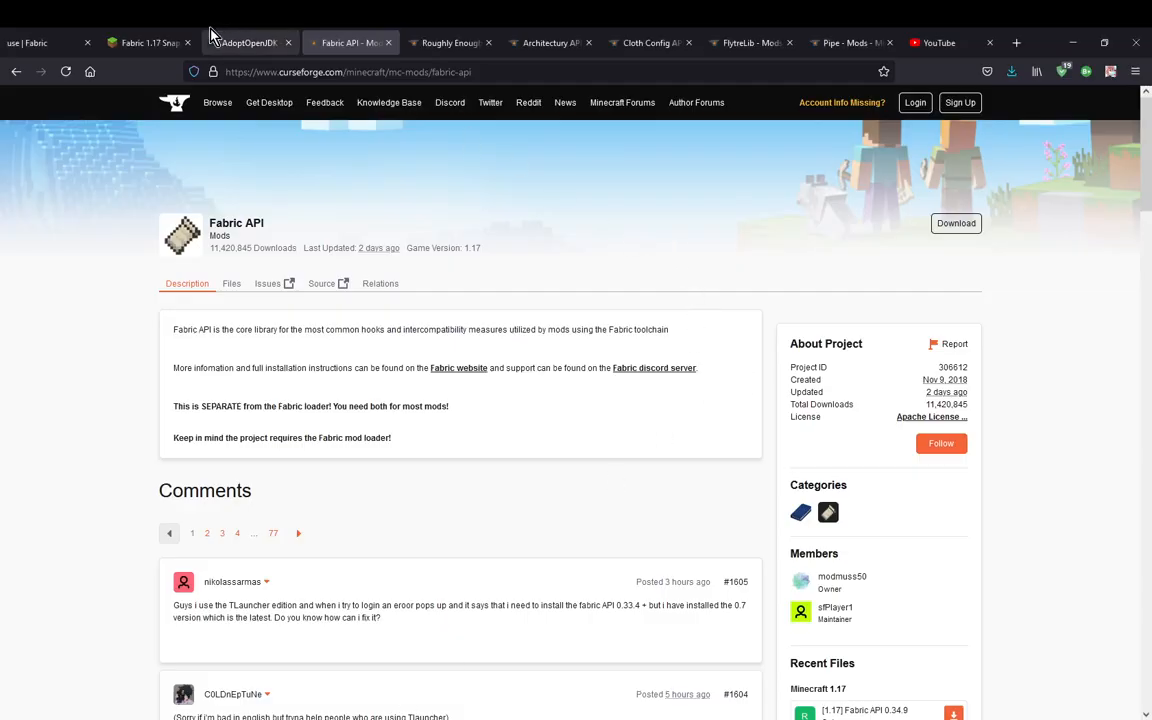
left_click(249, 42)
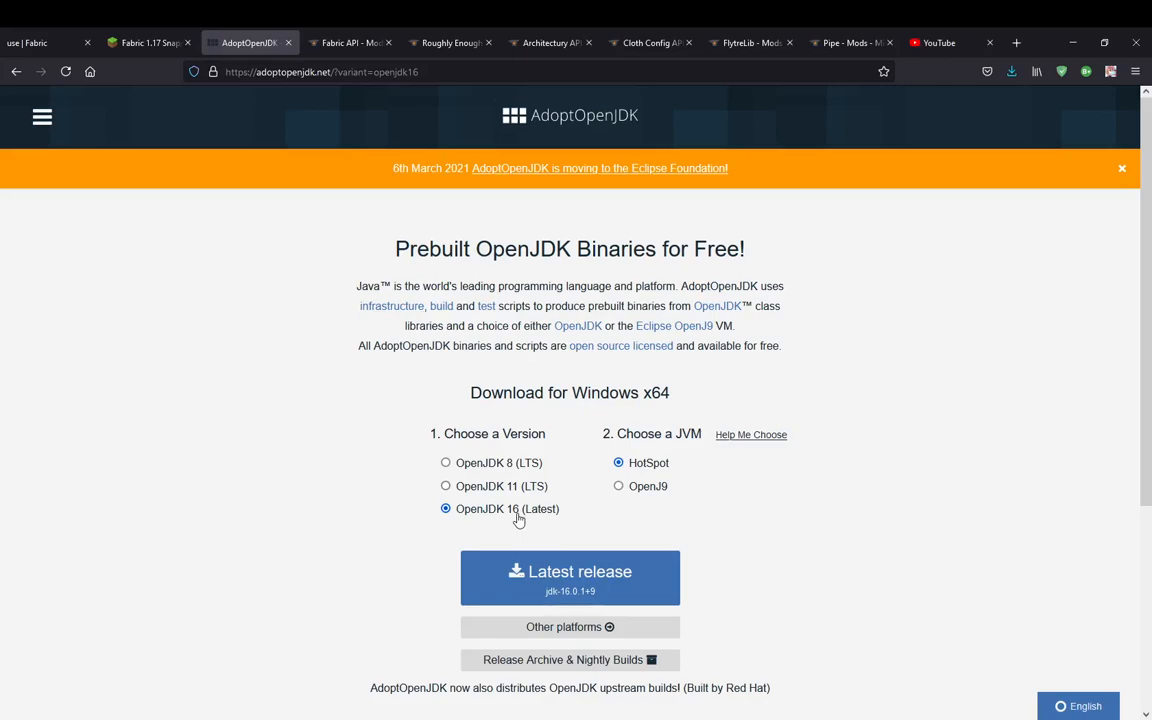
key("ctrl+Tab")
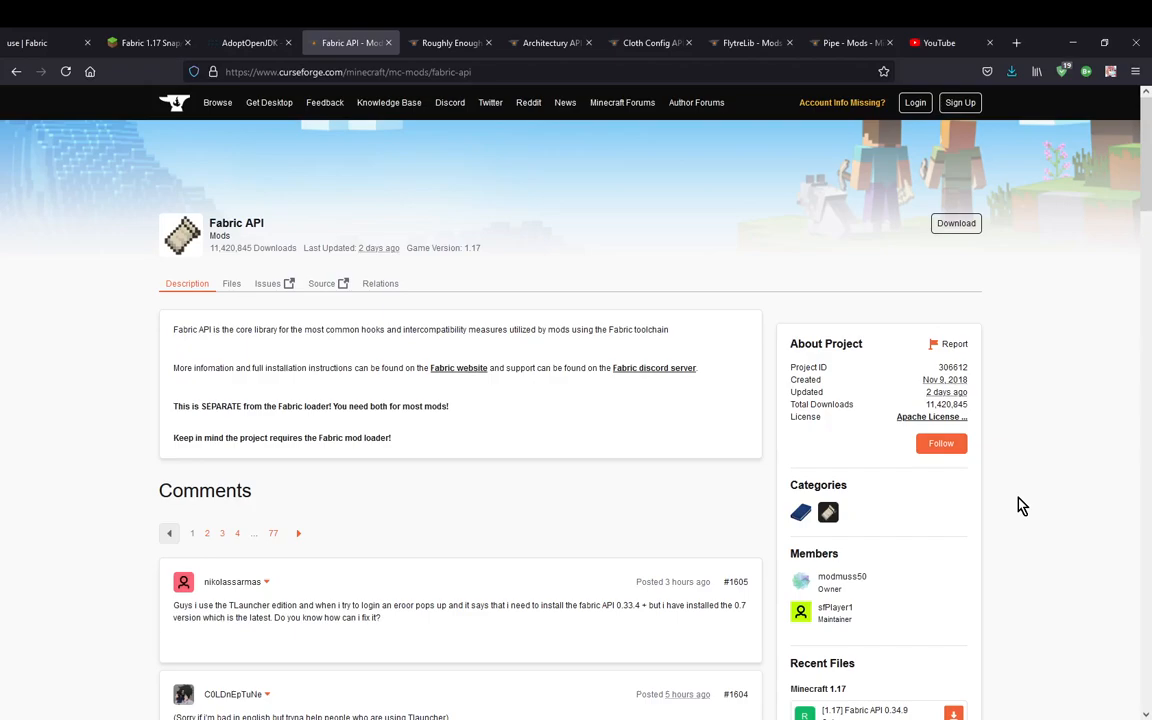
scroll(1020, 510, "down", 2)
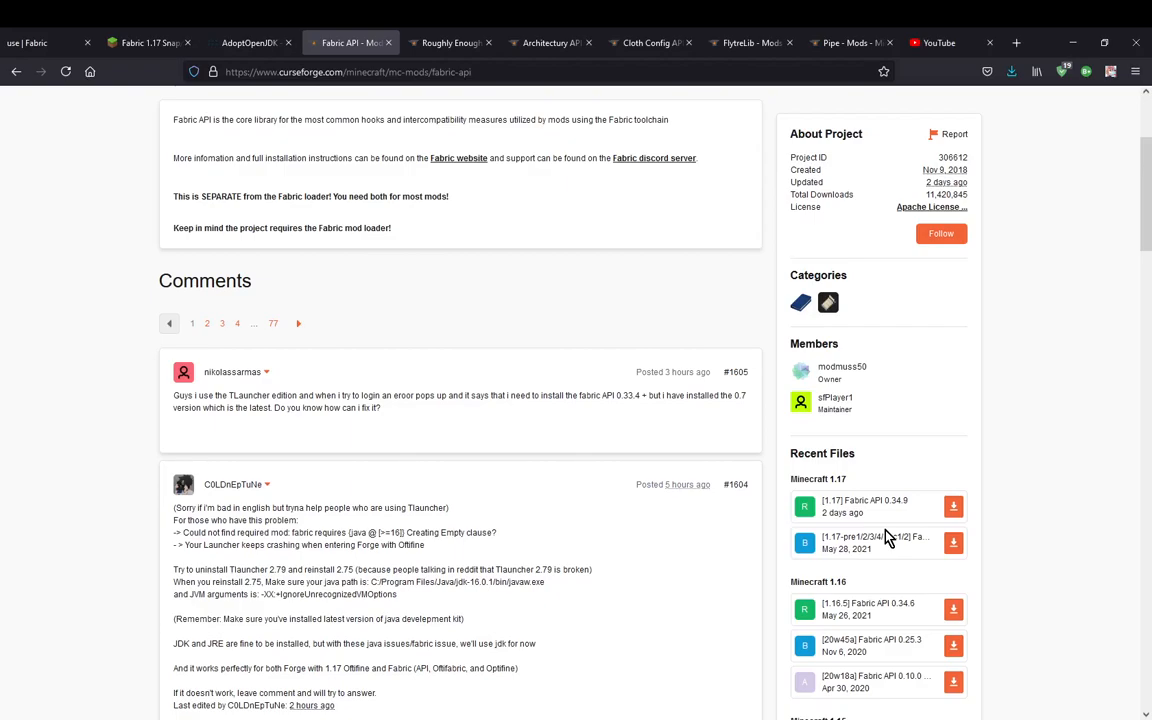
Switch to Minecraft, set the recipe screen type to Default, and close the crafting recipe view
key("alt+Tab")
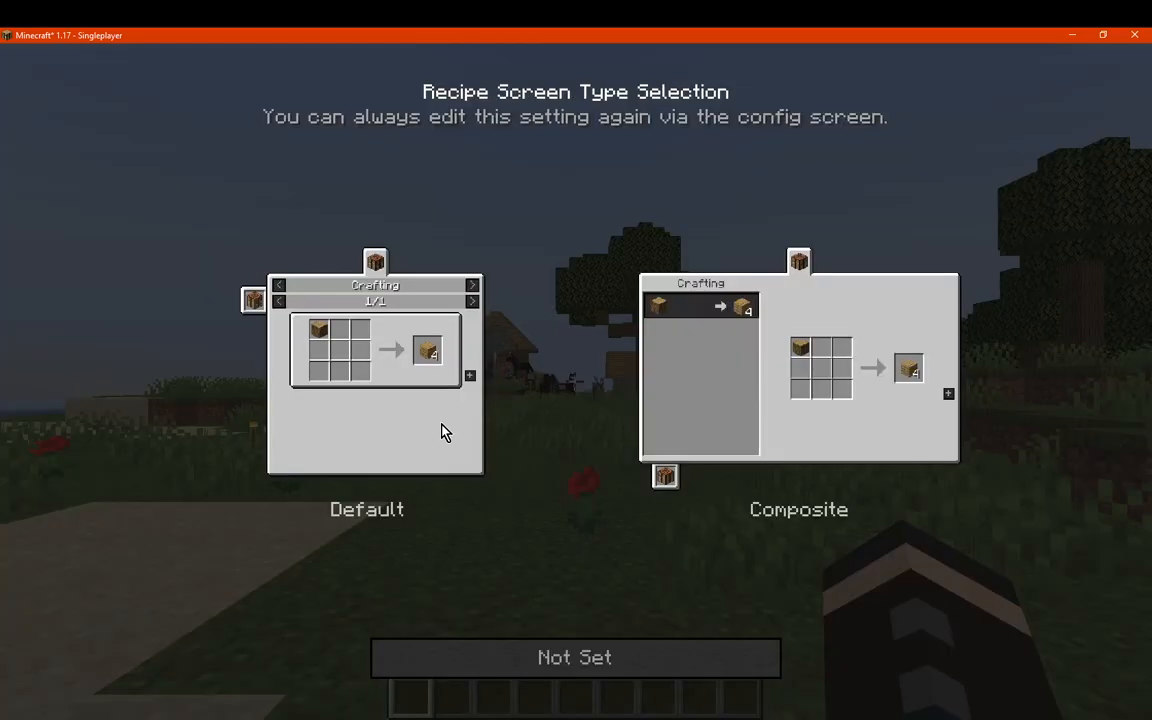
left_click(441, 425)
left_click(684, 664)
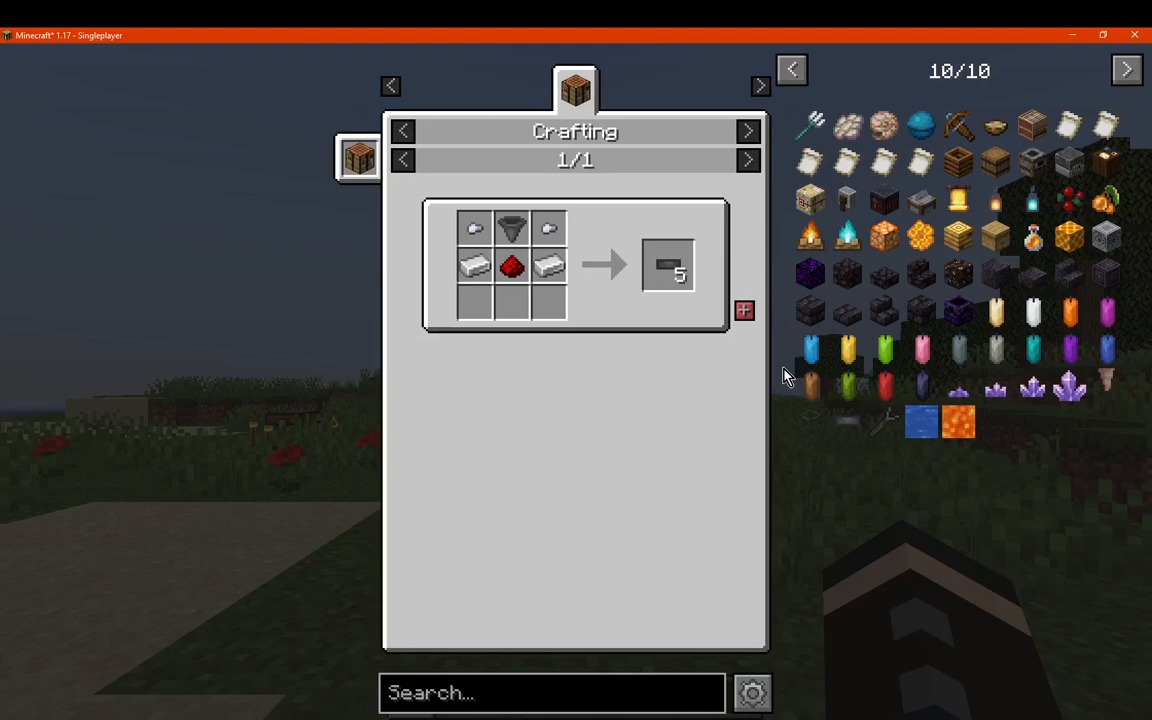
key("Escape")
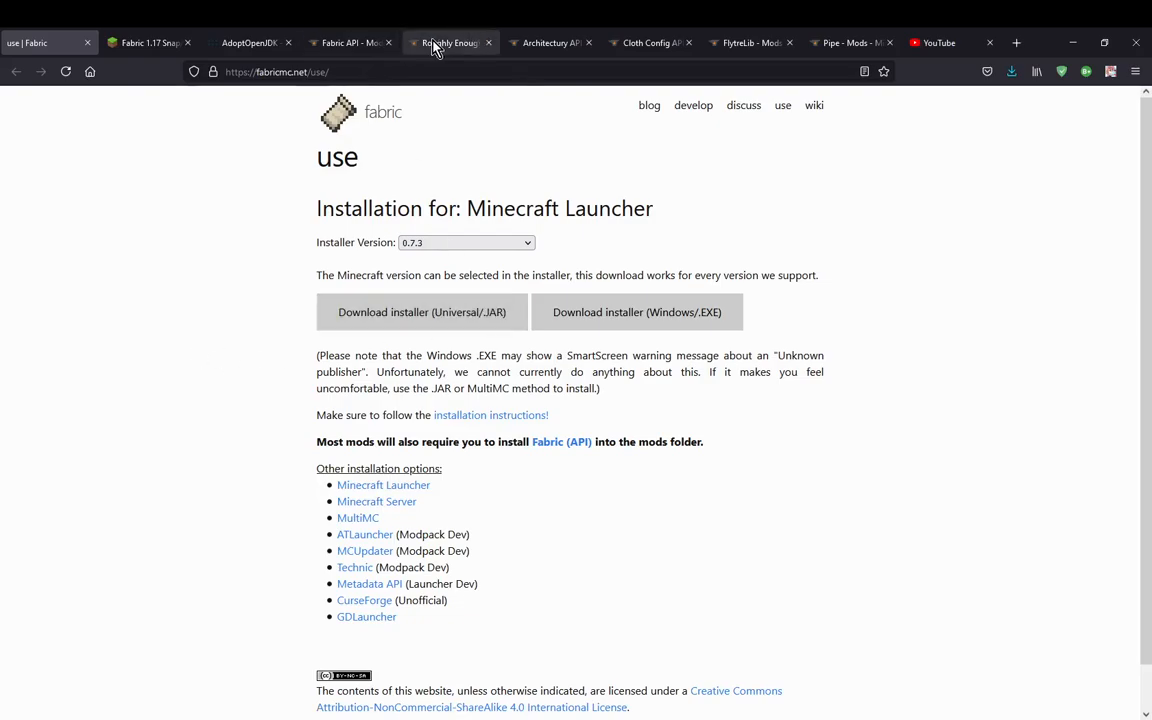
Review the open mod pages for Architectury API, Cloth Config API, FlytreLib and Pipe, ending on the Fabric API page
left_click(545, 43)
left_click(648, 43)
left_click(732, 50)
left_click(823, 42)
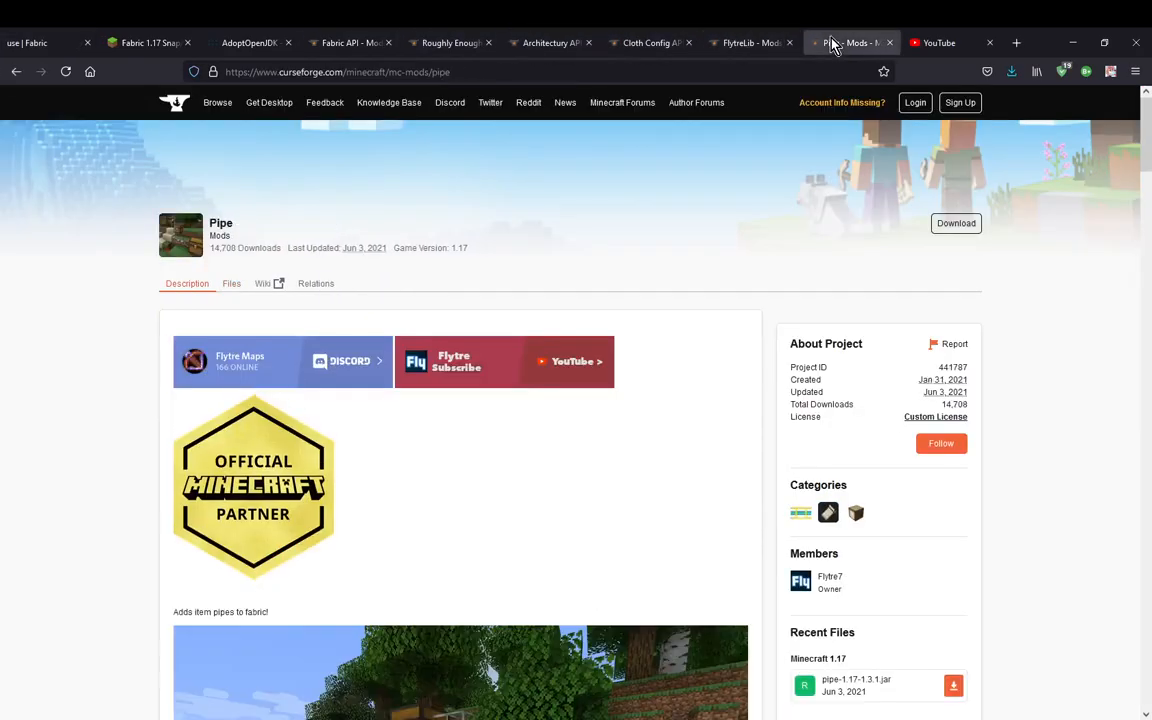
left_click(347, 44)
scroll(760, 487, "down", 1)
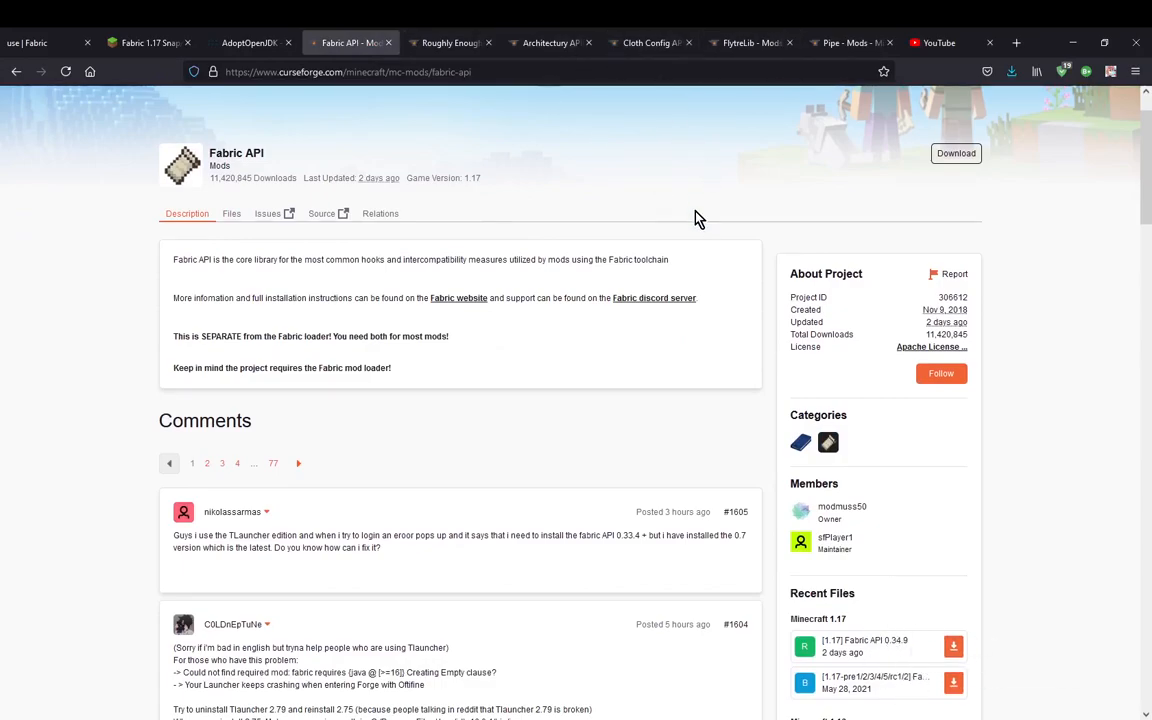
scroll(617, 315, "up", 1)
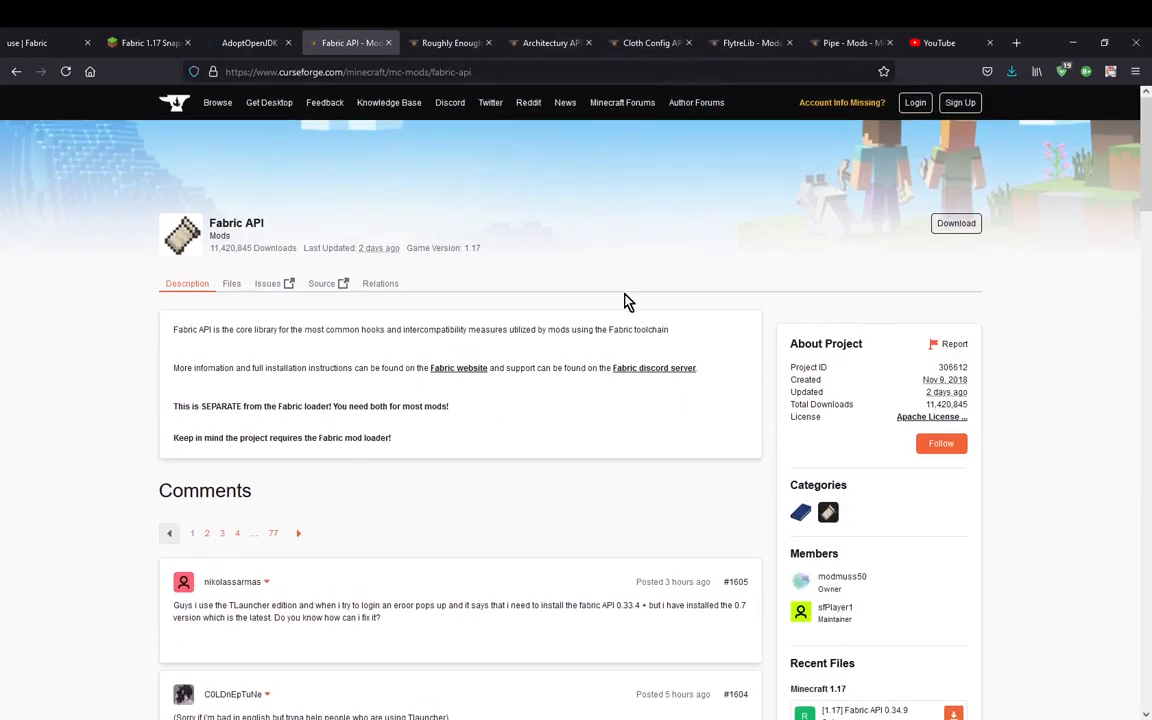
Check the fabric-loader-1.17 profile on the Minecraft Launcher's play page, and return to the Fabric API page
mouse_move(184, 718)
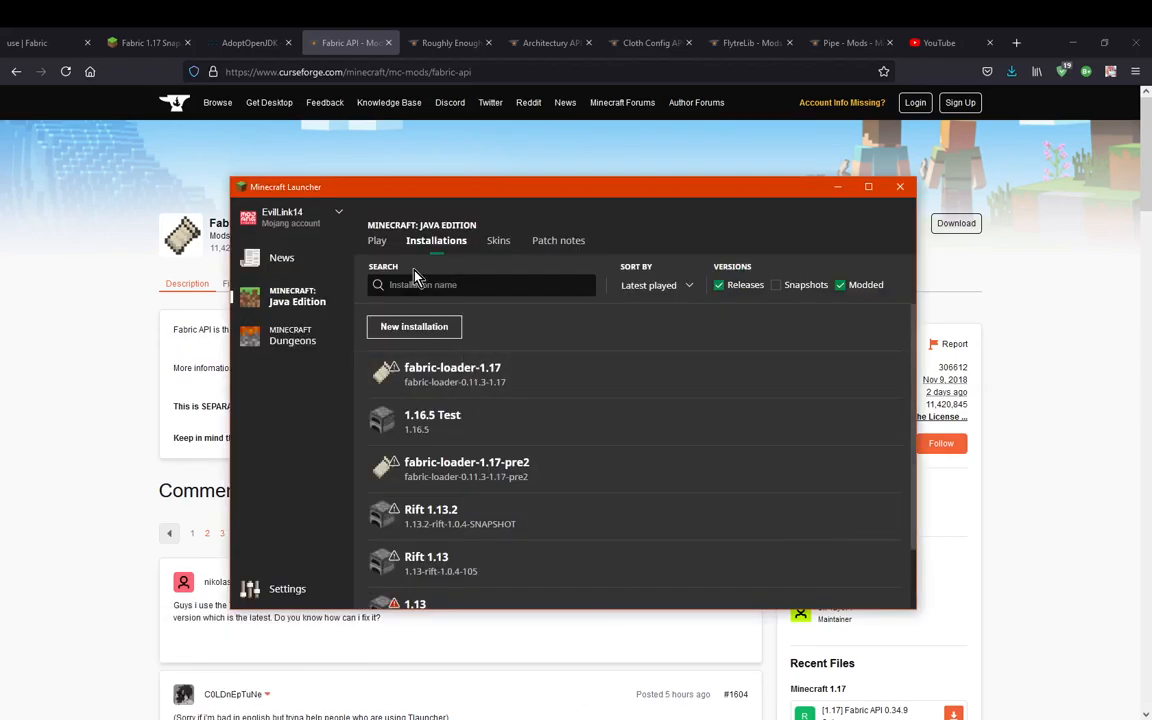
left_click(377, 240)
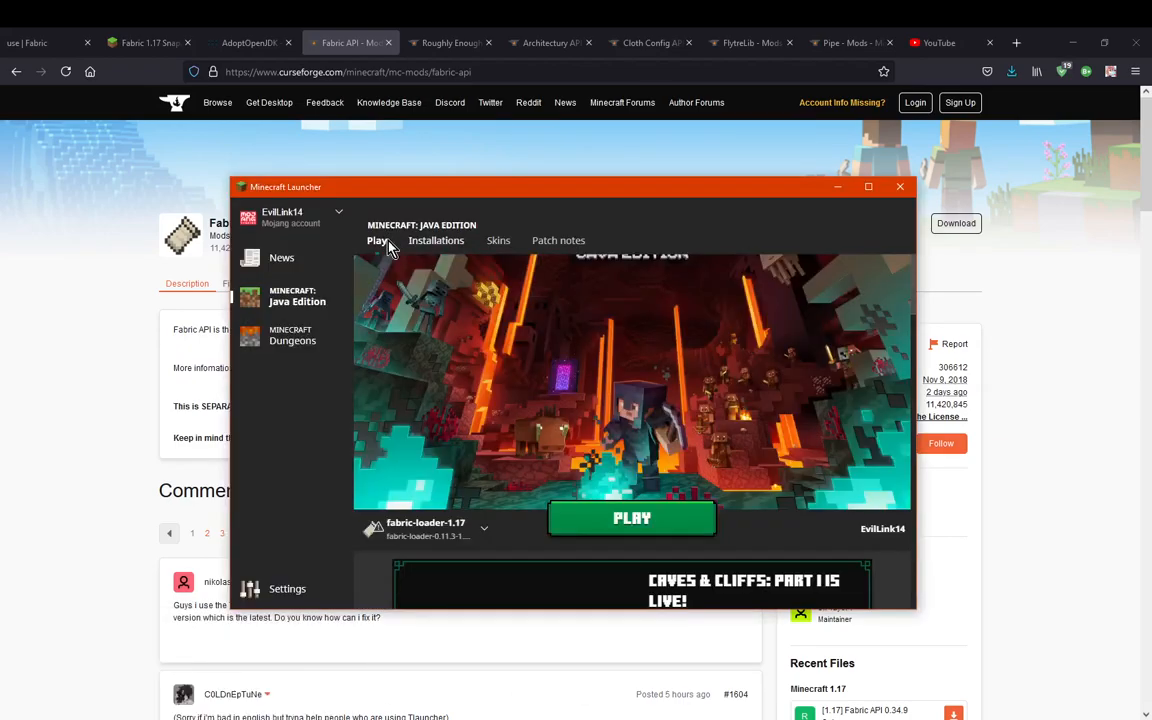
left_click(615, 539)
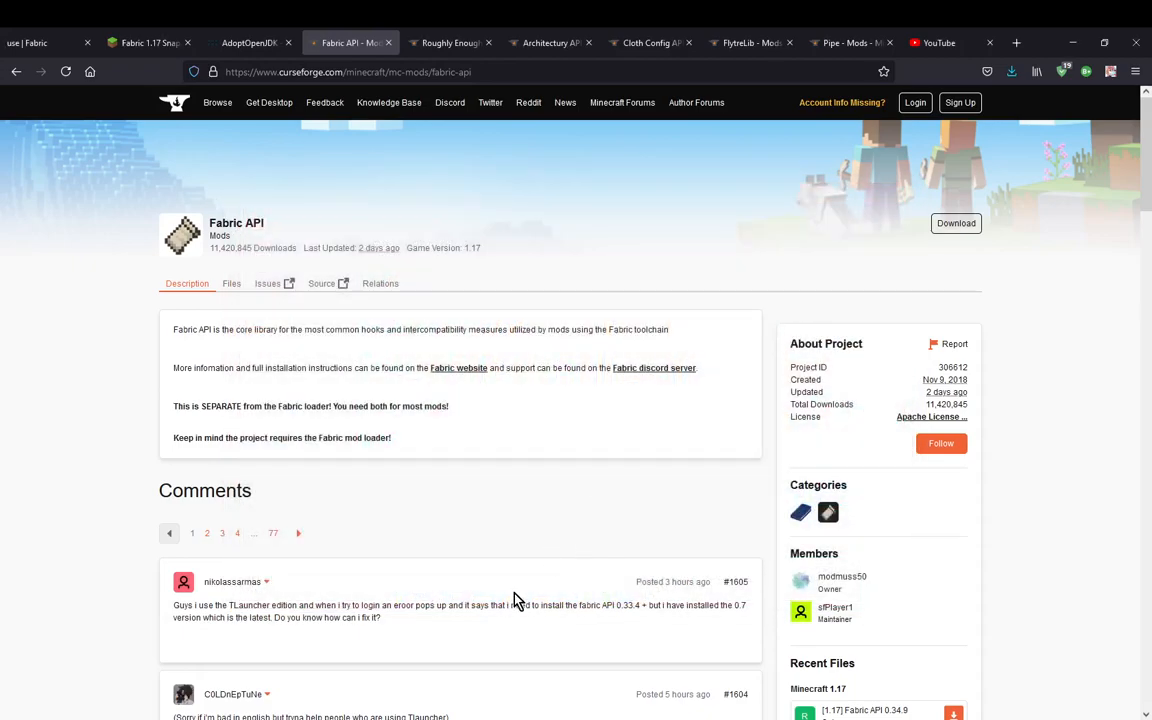
left_click(520, 719)
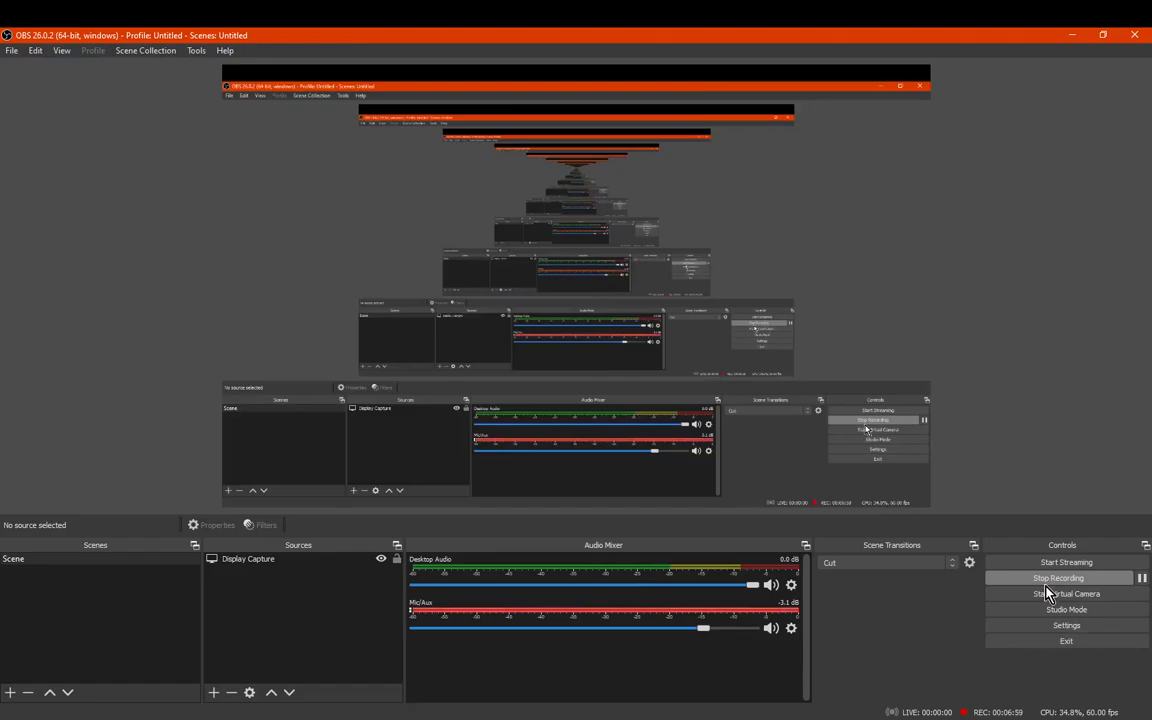